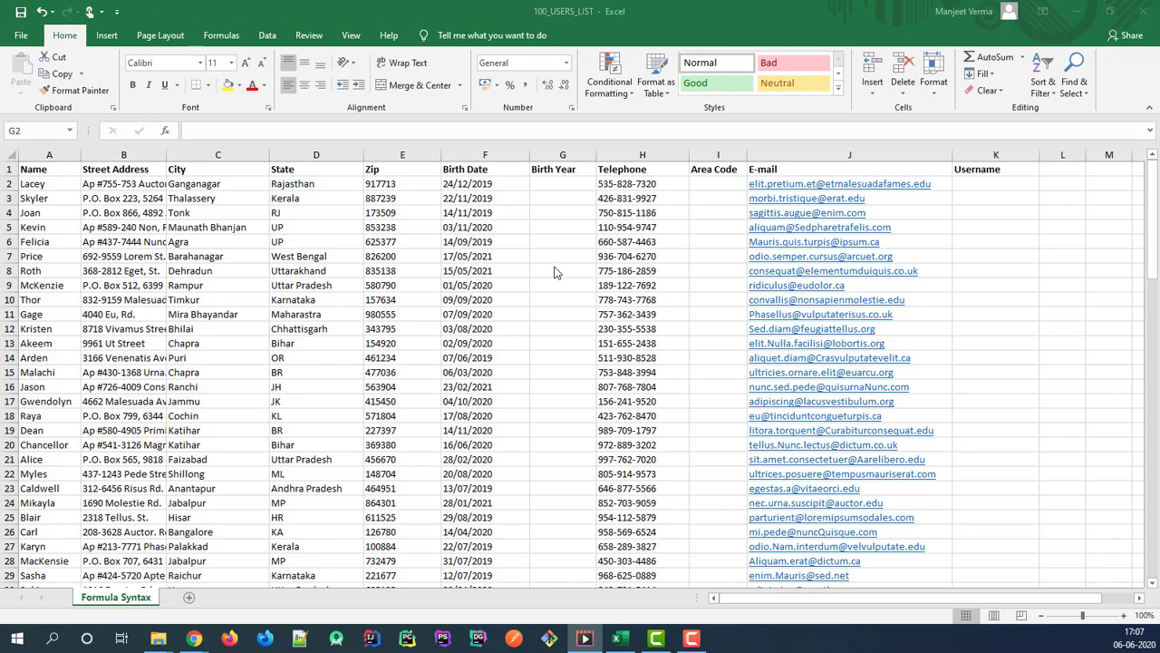
{"action": "left_click", "coordinate": [559, 188]}
{"action": "left_click", "coordinate": [730, 196]}
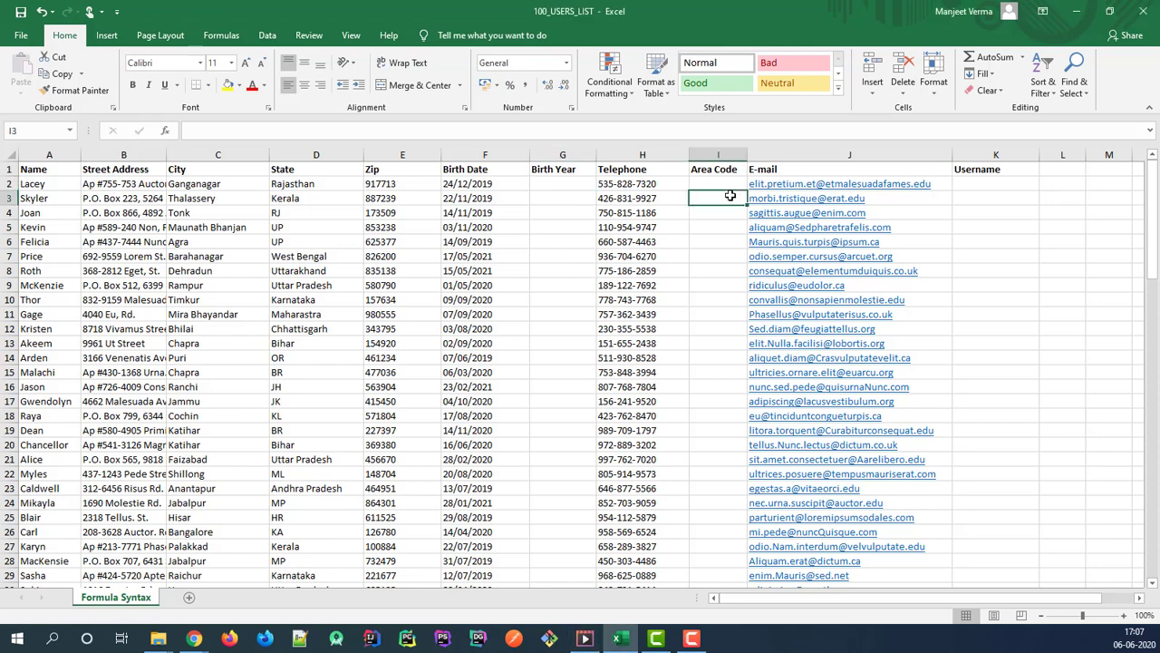
{"action": "left_click", "coordinate": [998, 208]}
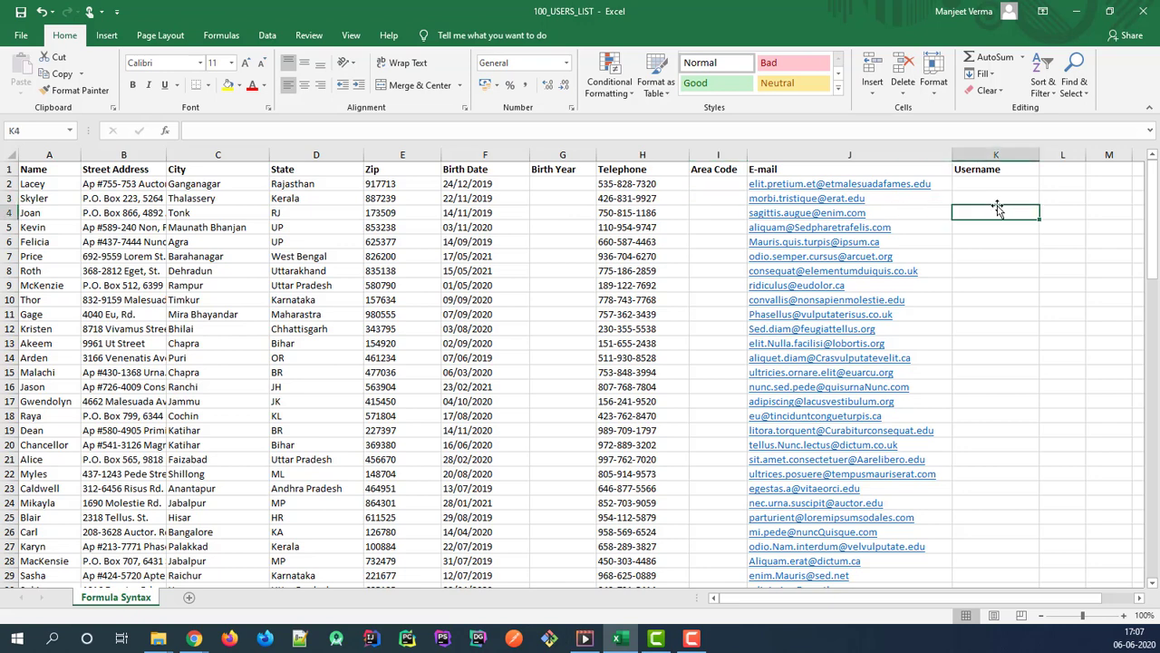
{"action": "left_click", "coordinate": [555, 186]}
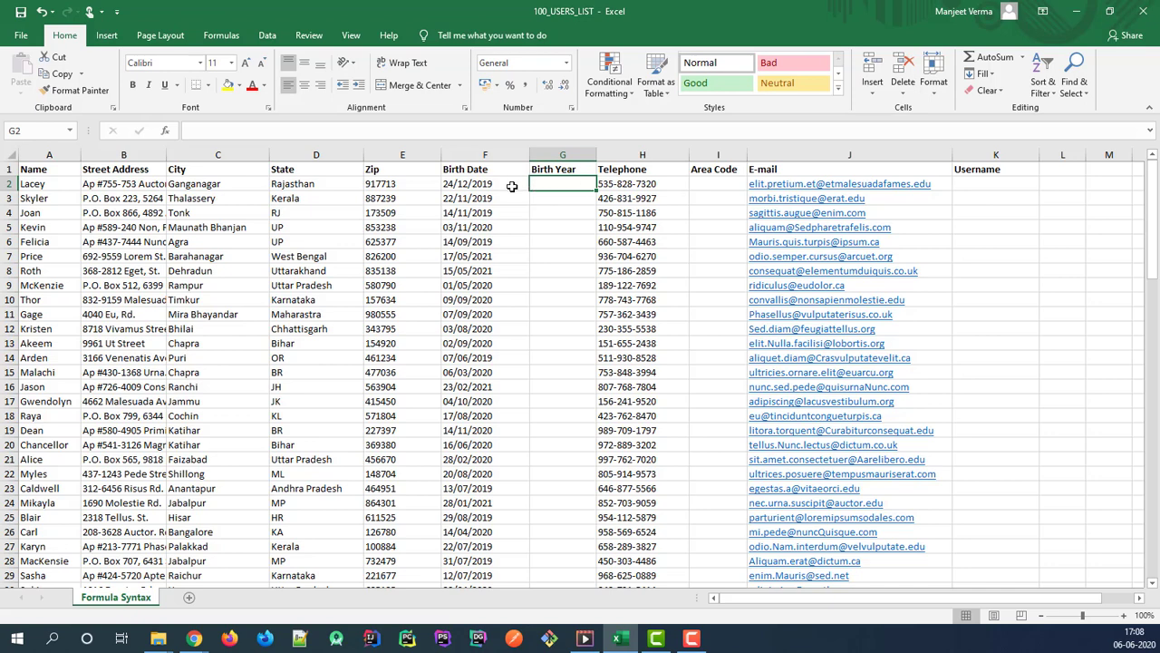
- Insert the YEAR function into G2 from the Date & Time function list
{"action": "left_click", "coordinate": [514, 187]}
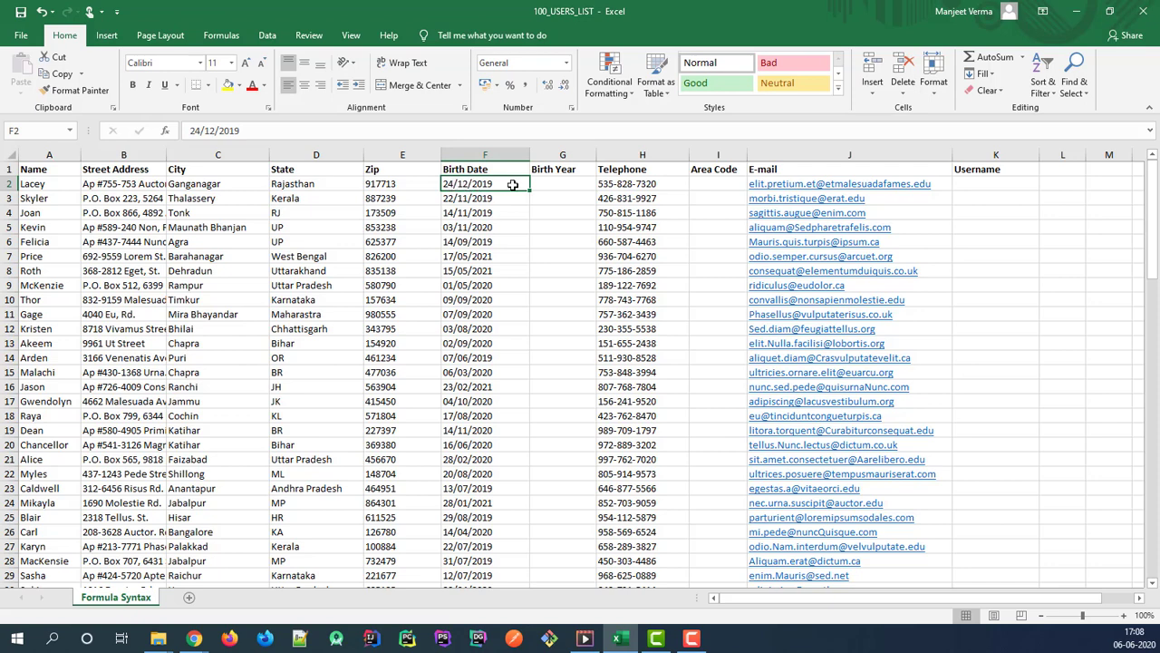
{"action": "left_click", "coordinate": [559, 184]}
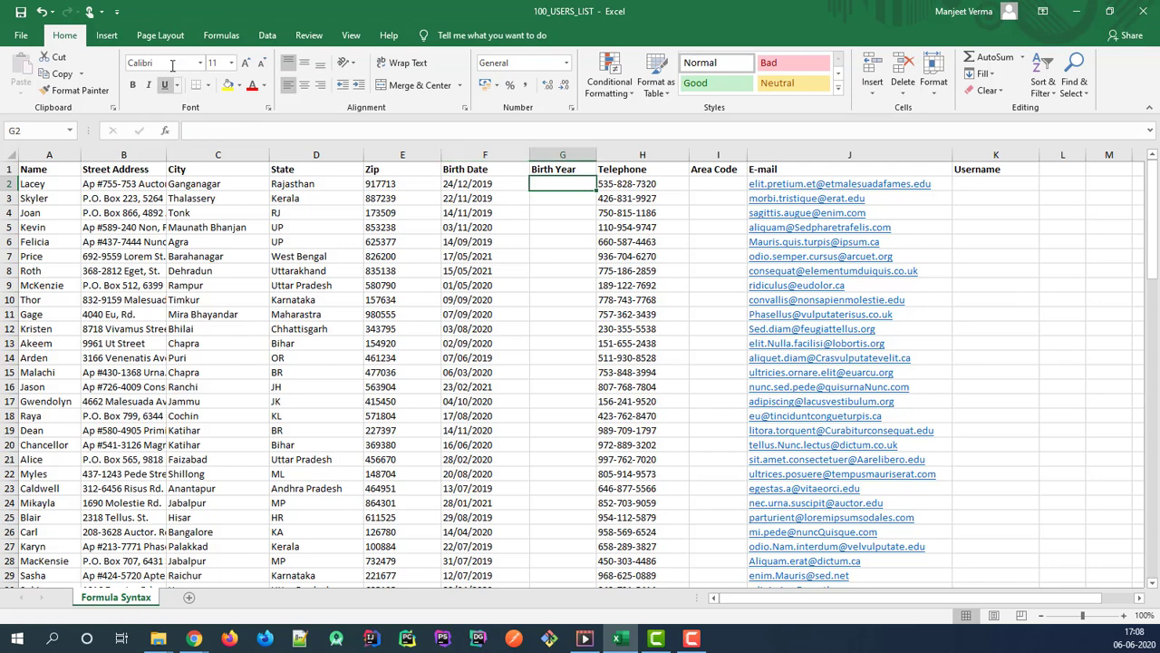
{"action": "left_click", "coordinate": [247, 37]}
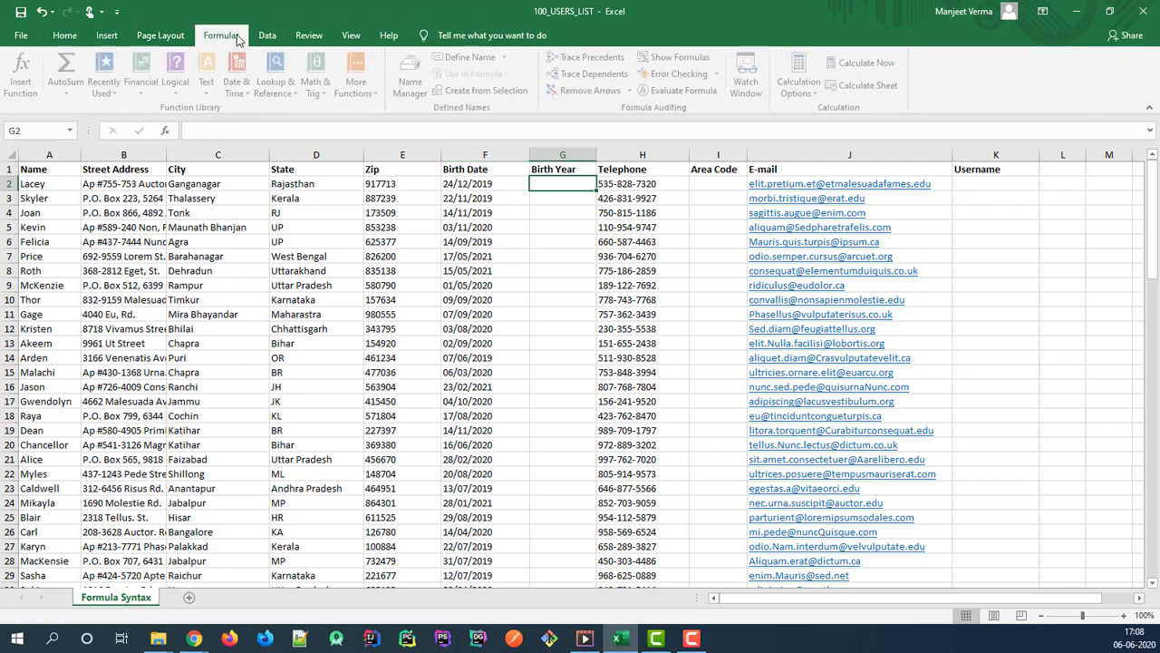
{"action": "left_click", "coordinate": [252, 100]}
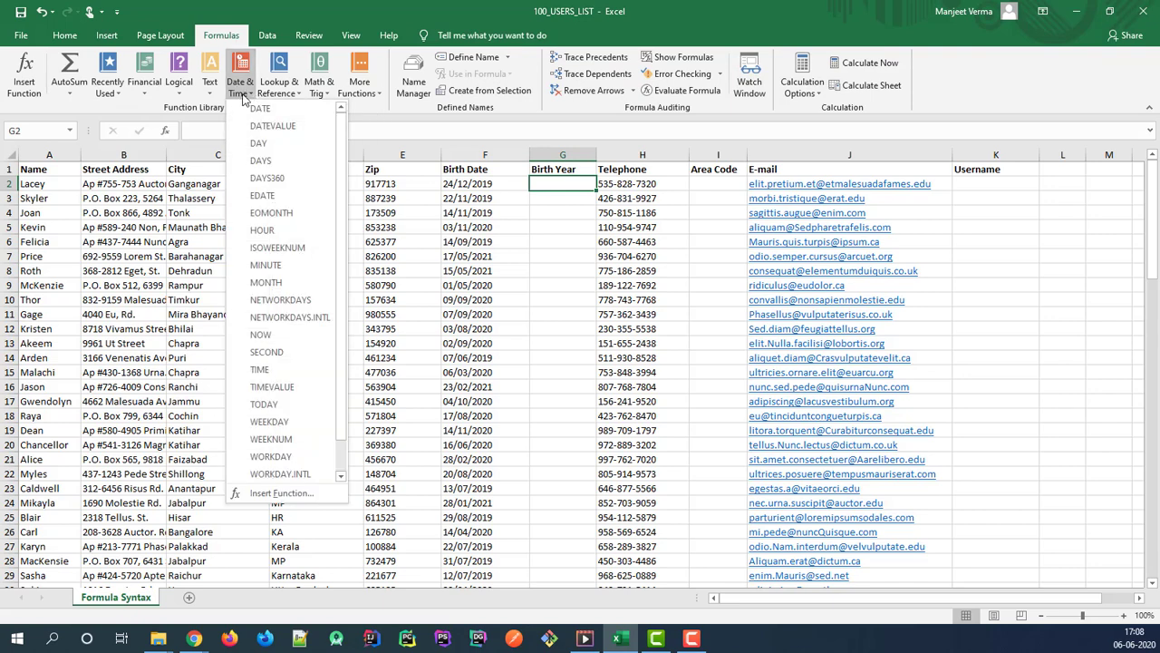
{"action": "scroll", "coordinate": [304, 263], "scroll_direction": "down", "scroll_amount": 1}
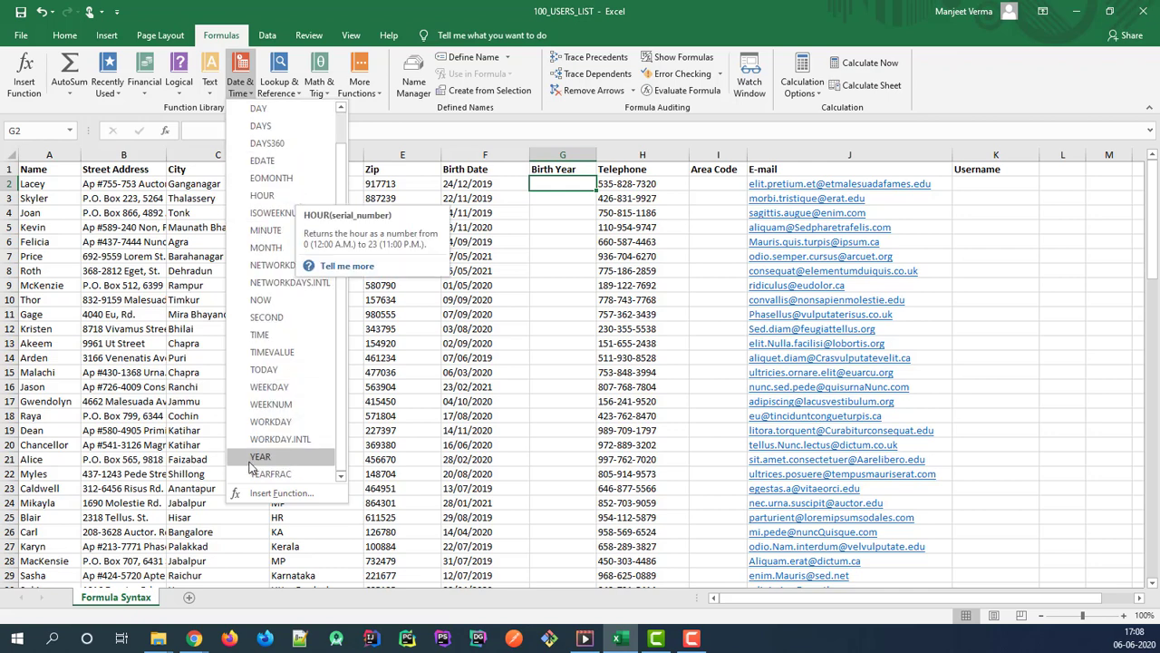
{"action": "left_click", "coordinate": [306, 458]}
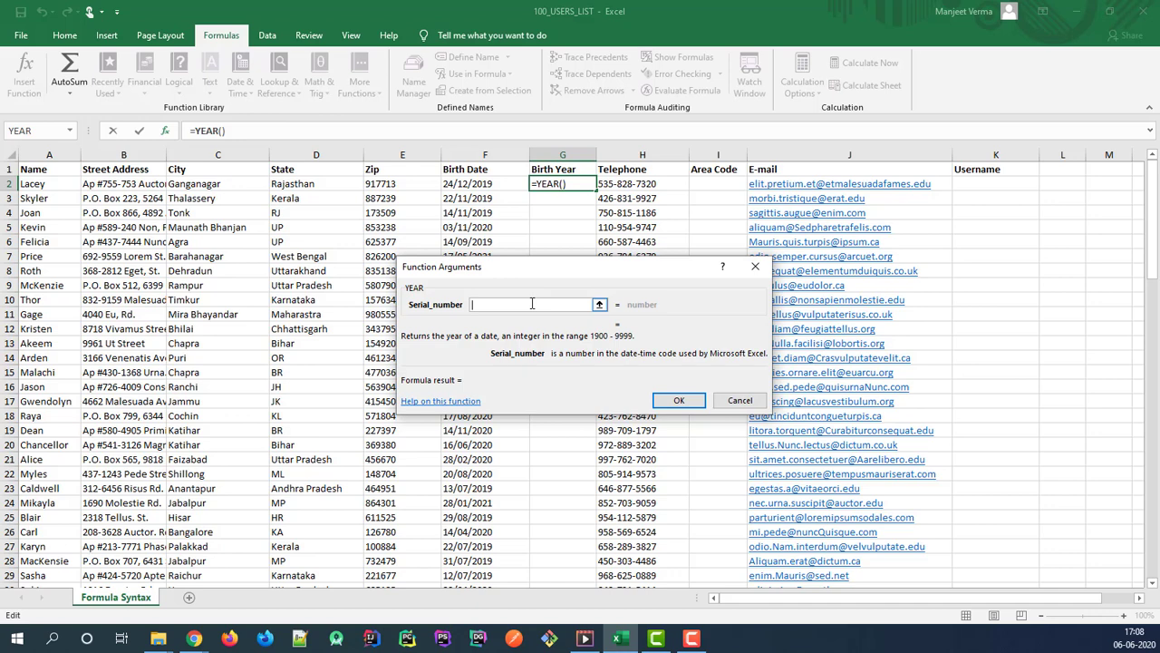
- Set YEAR's Serial_number to F2 so G2 shows 2019
{"action": "left_click", "coordinate": [599, 304]}
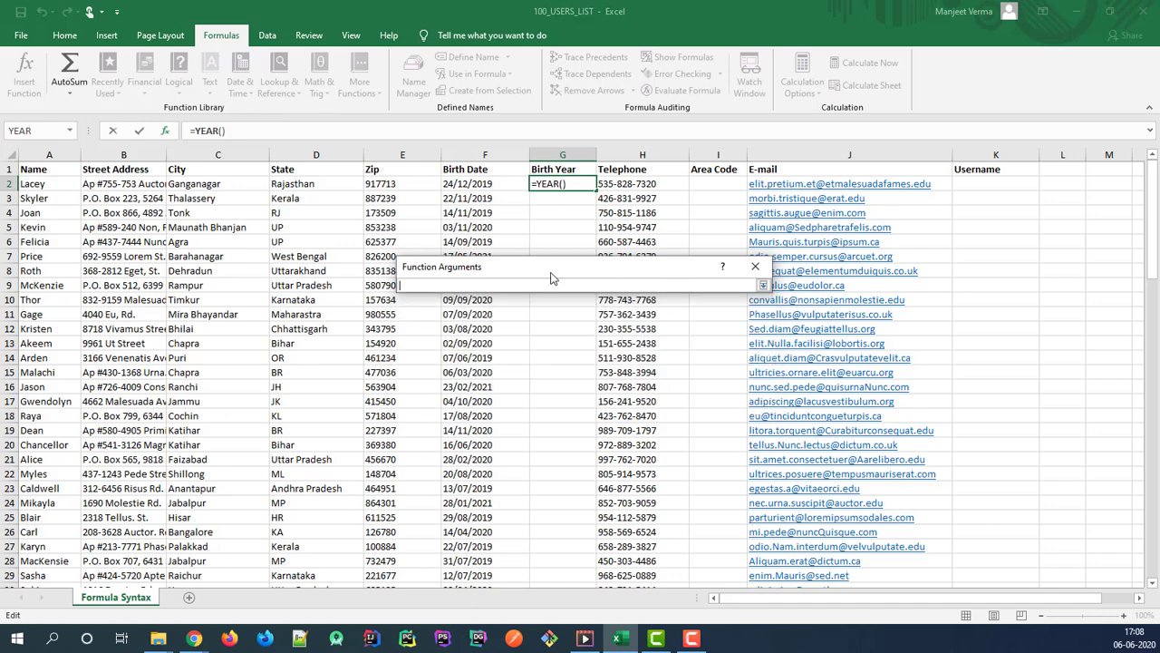
{"action": "left_click", "coordinate": [472, 185]}
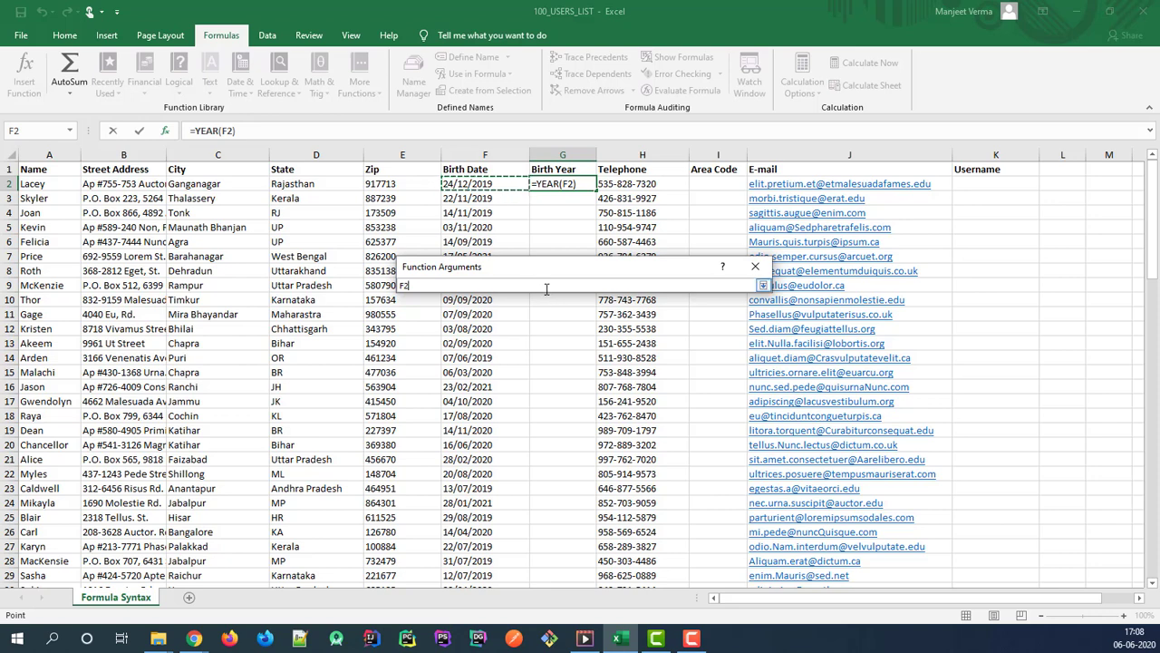
{"action": "left_click", "coordinate": [765, 286]}
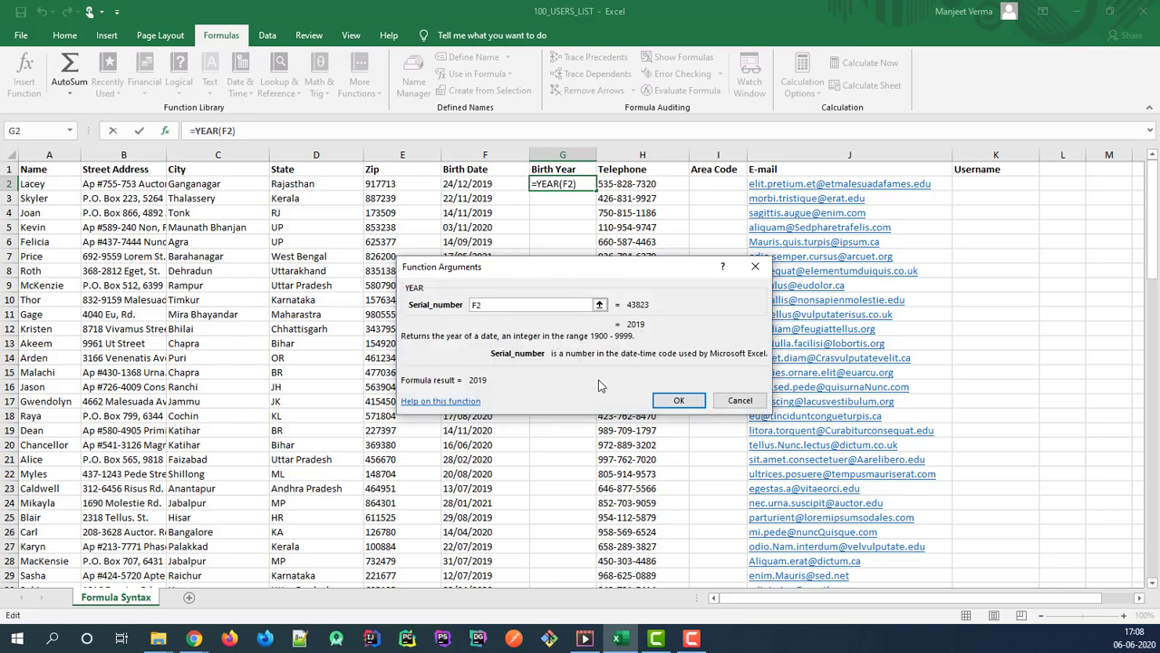
{"action": "left_click", "coordinate": [678, 400]}
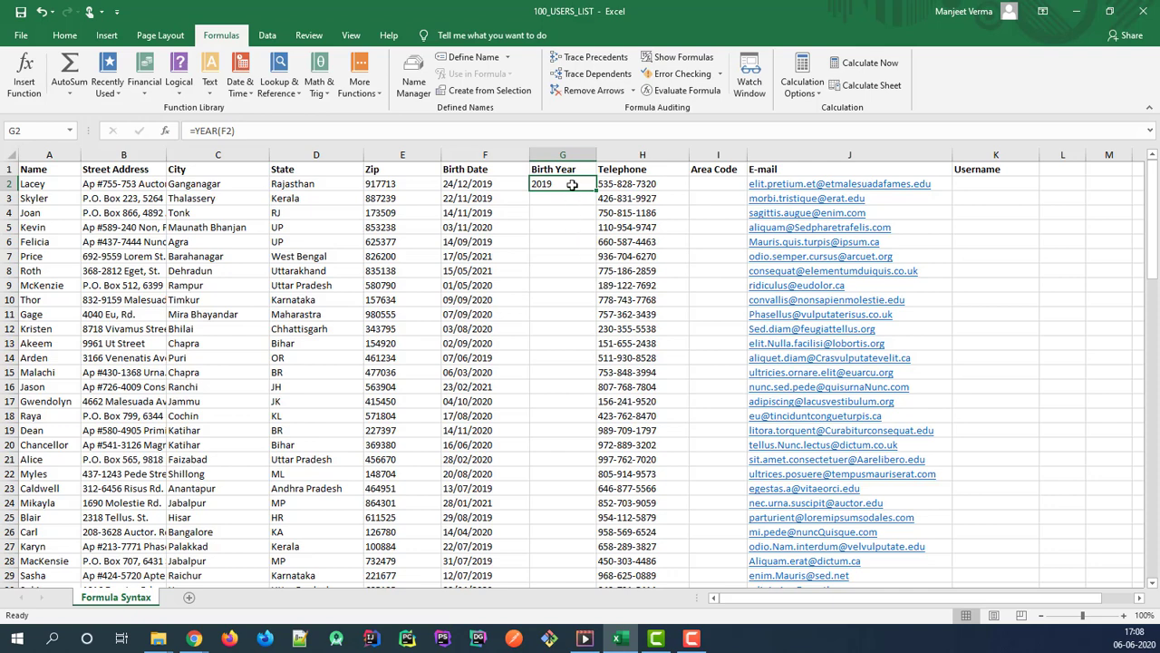
- Recheck F2's birth date and reopen the =YEAR(F2) formula in G2 for editing
{"action": "left_click", "coordinate": [516, 185]}
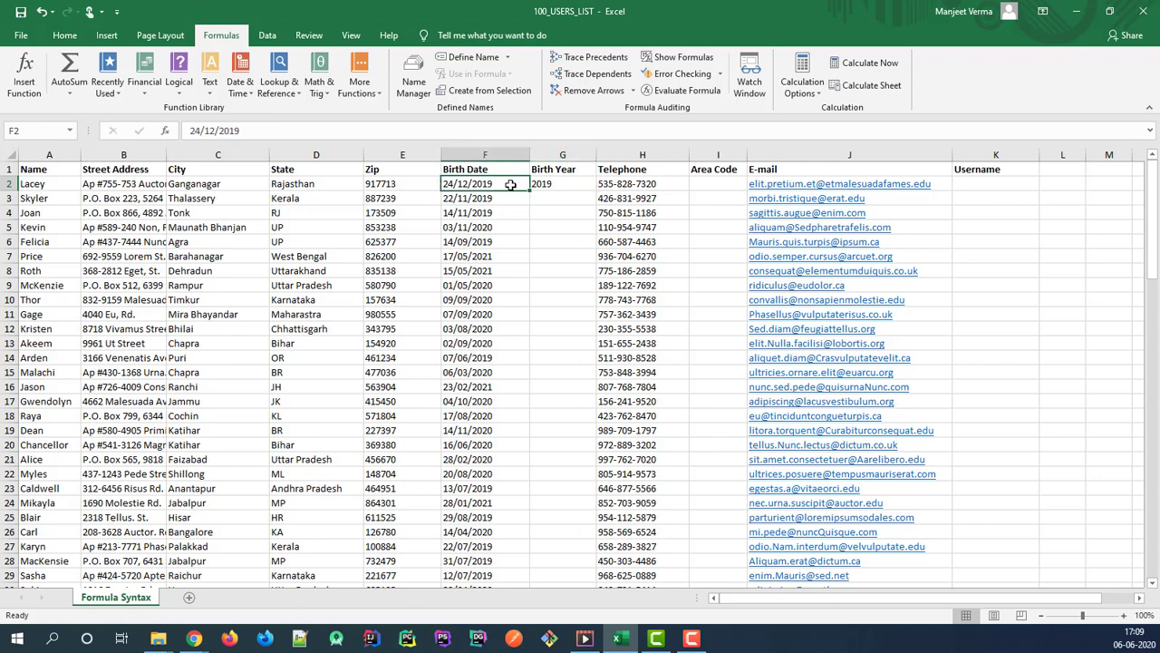
{"action": "left_click", "coordinate": [544, 183]}
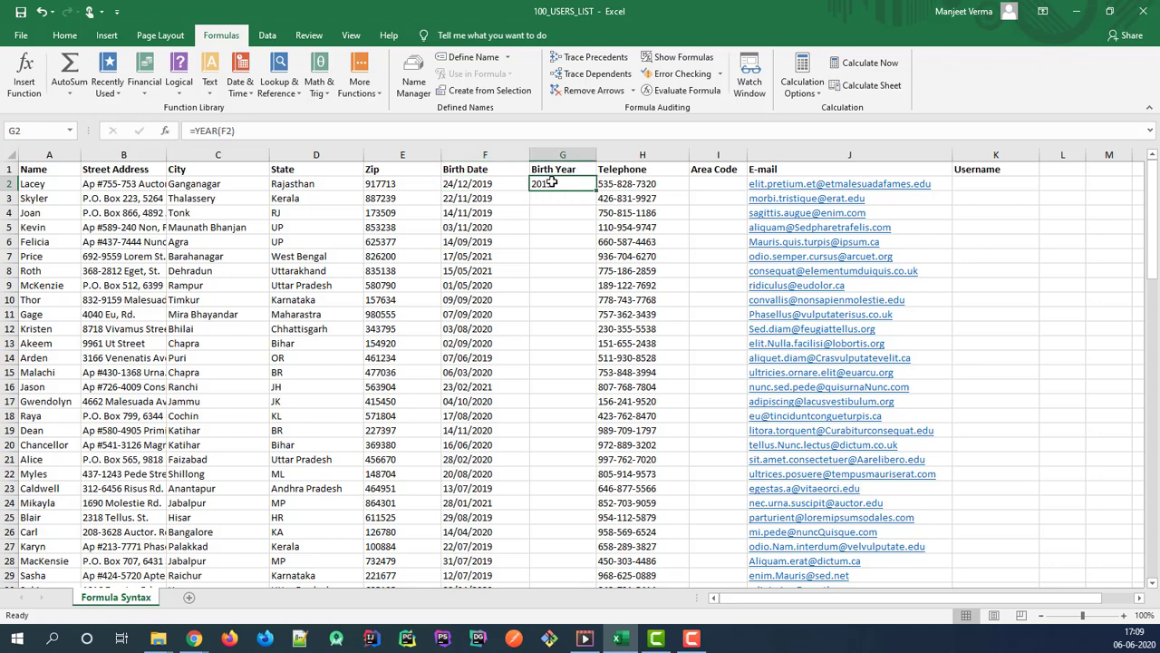
{"action": "double_click", "coordinate": [552, 182]}
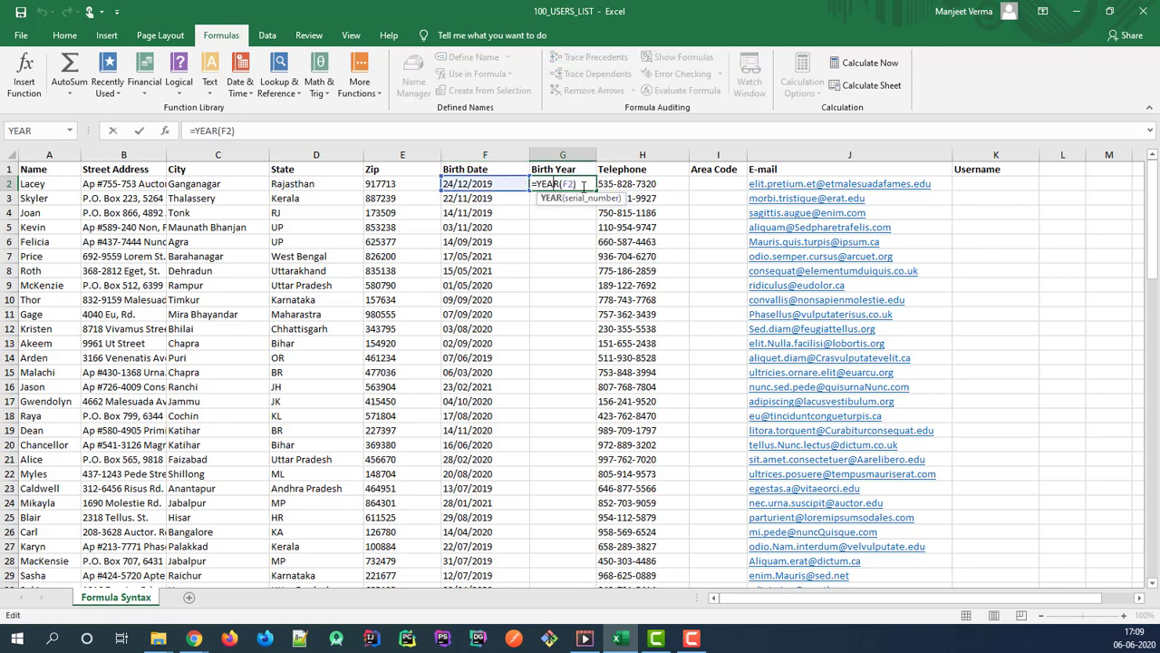
{"action": "left_click", "coordinate": [557, 225]}
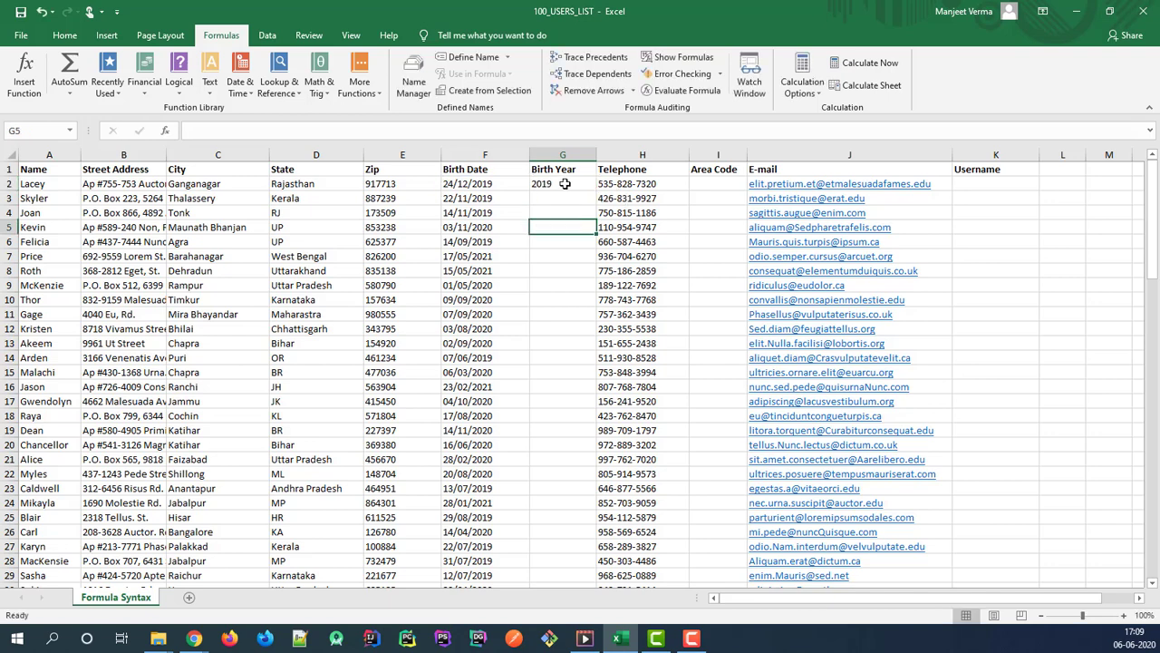
{"action": "left_click", "coordinate": [564, 183]}
{"action": "key", "text": "Delete"}
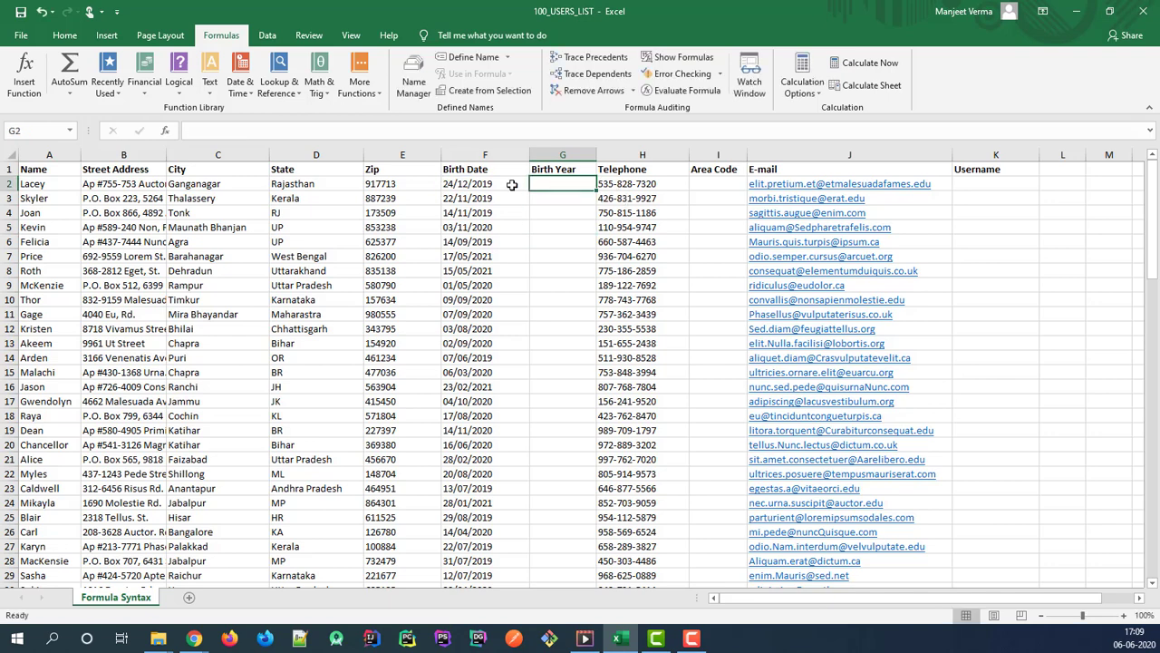
{"action": "left_click", "coordinate": [166, 131]}
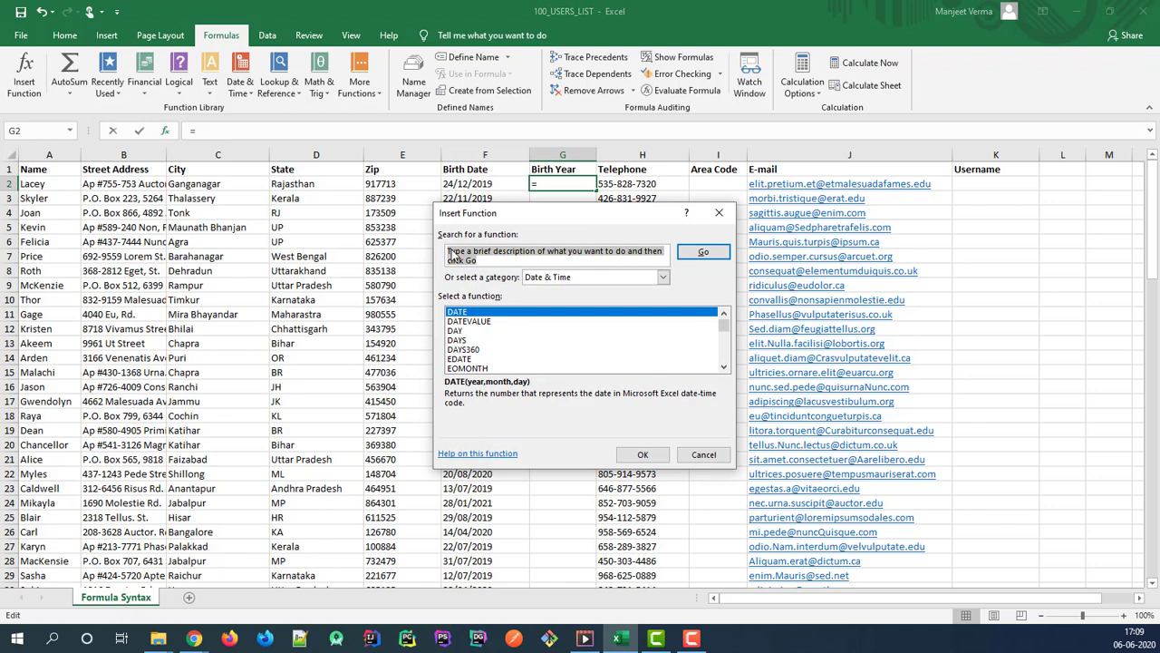
{"action": "left_click", "coordinate": [590, 280]}
{"action": "left_click", "coordinate": [590, 281]}
{"action": "left_click", "coordinate": [447, 252]}
{"action": "type", "text": "YEAR"}
{"action": "left_click", "coordinate": [698, 254]}
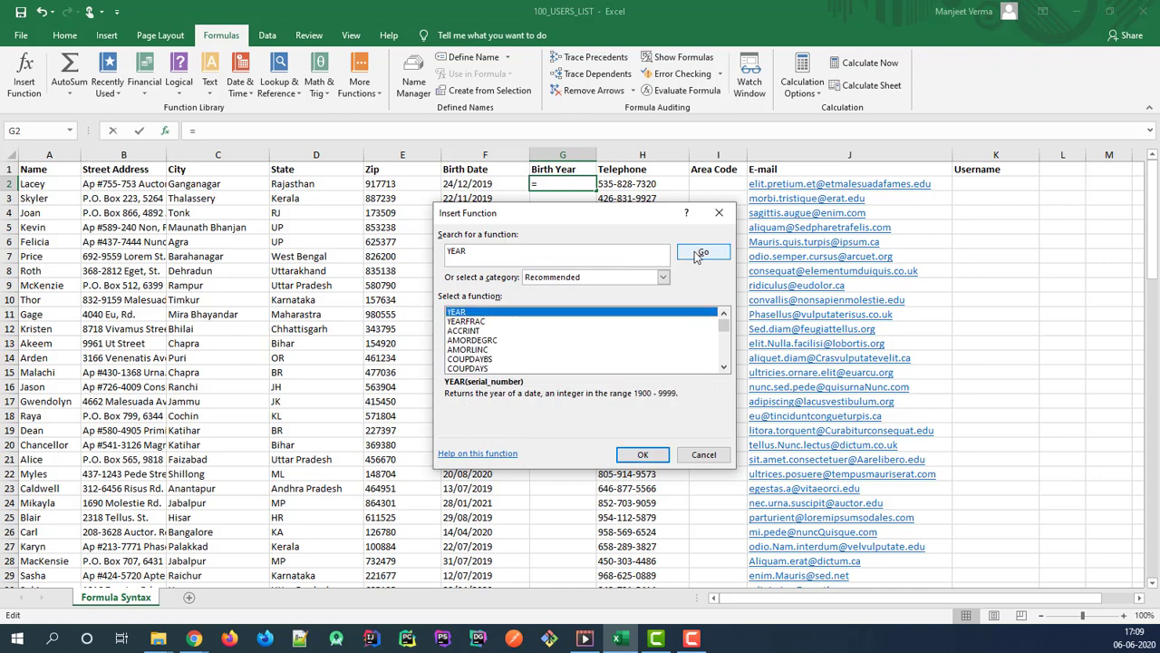
{"action": "left_click", "coordinate": [652, 457]}
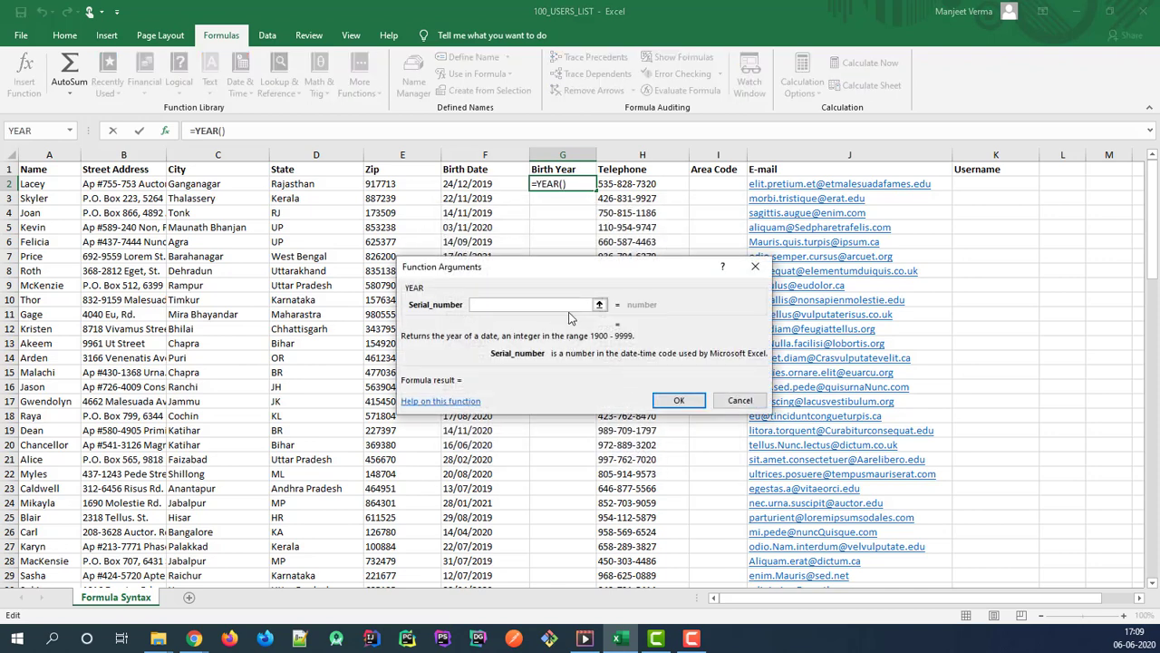
{"action": "left_click", "coordinate": [740, 401]}
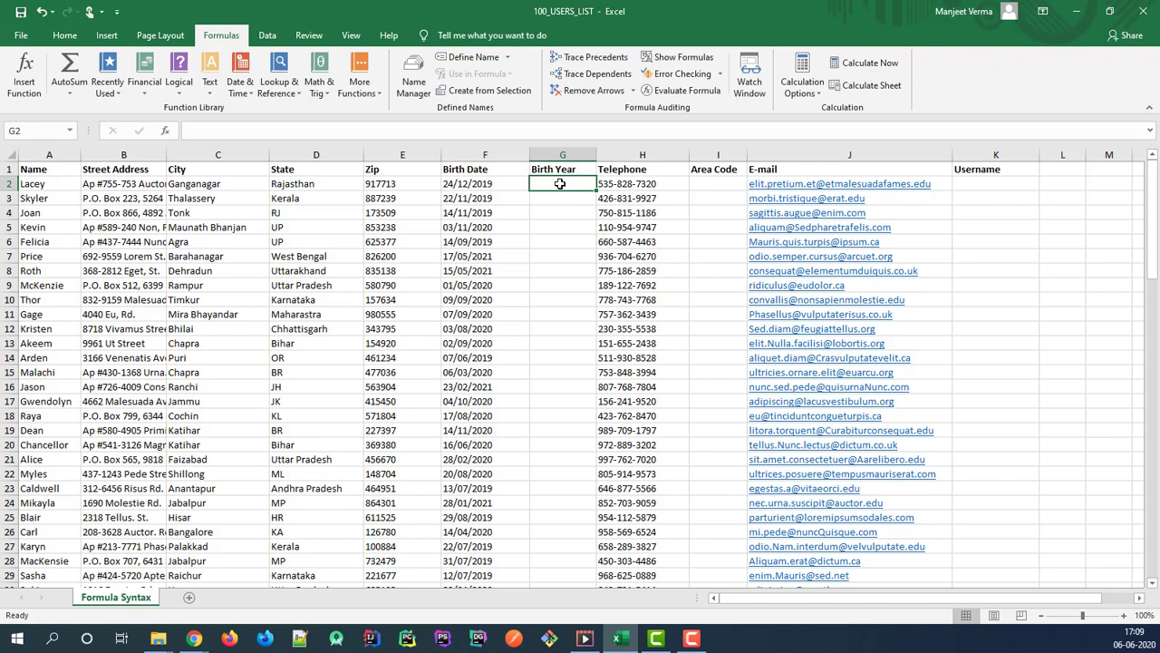
- Type =YEAR(F2) directly into G2 so it shows 2019, then reselect G2
{"action": "type", "text": "="}
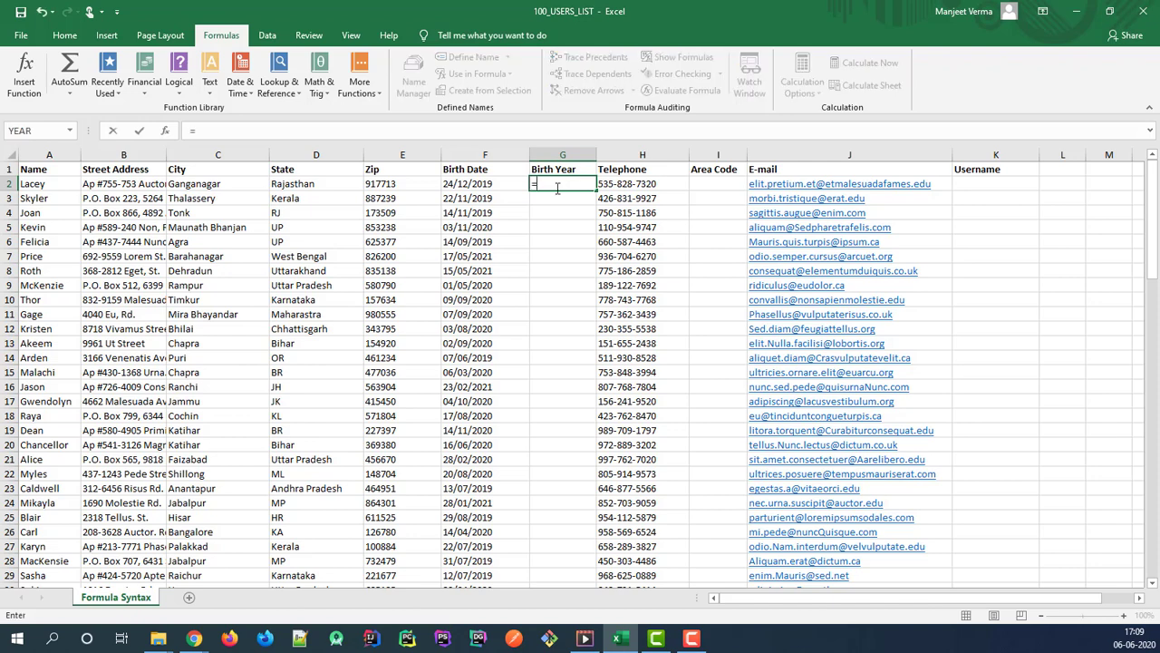
{"action": "type", "text": "YEAR"}
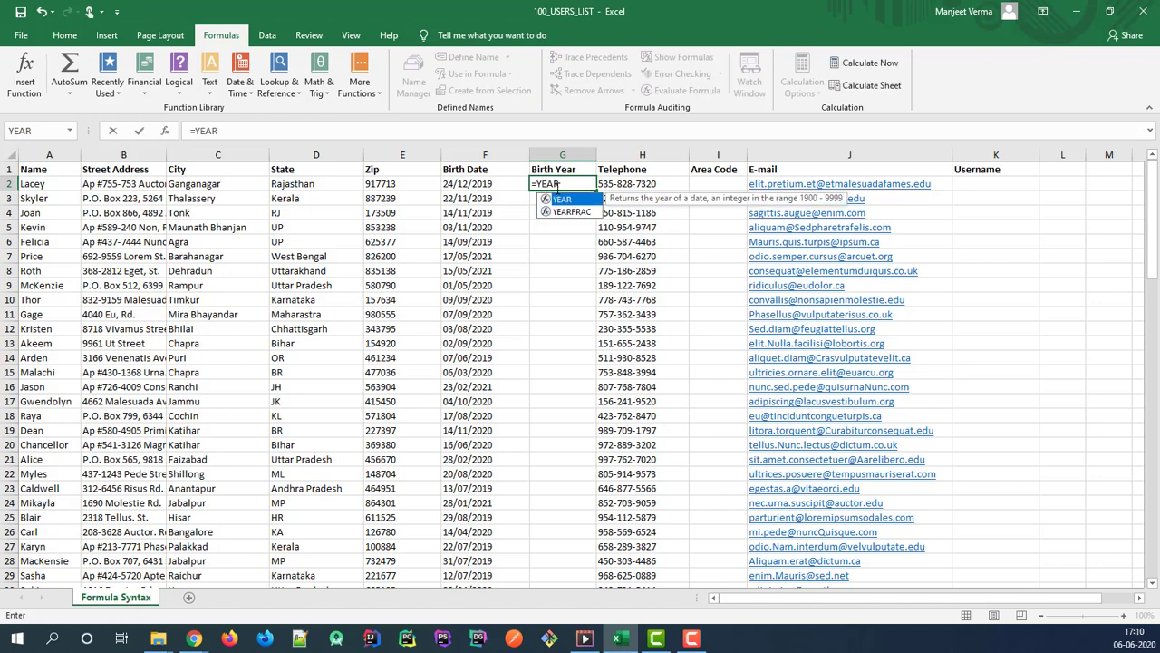
{"action": "type", "text": "("}
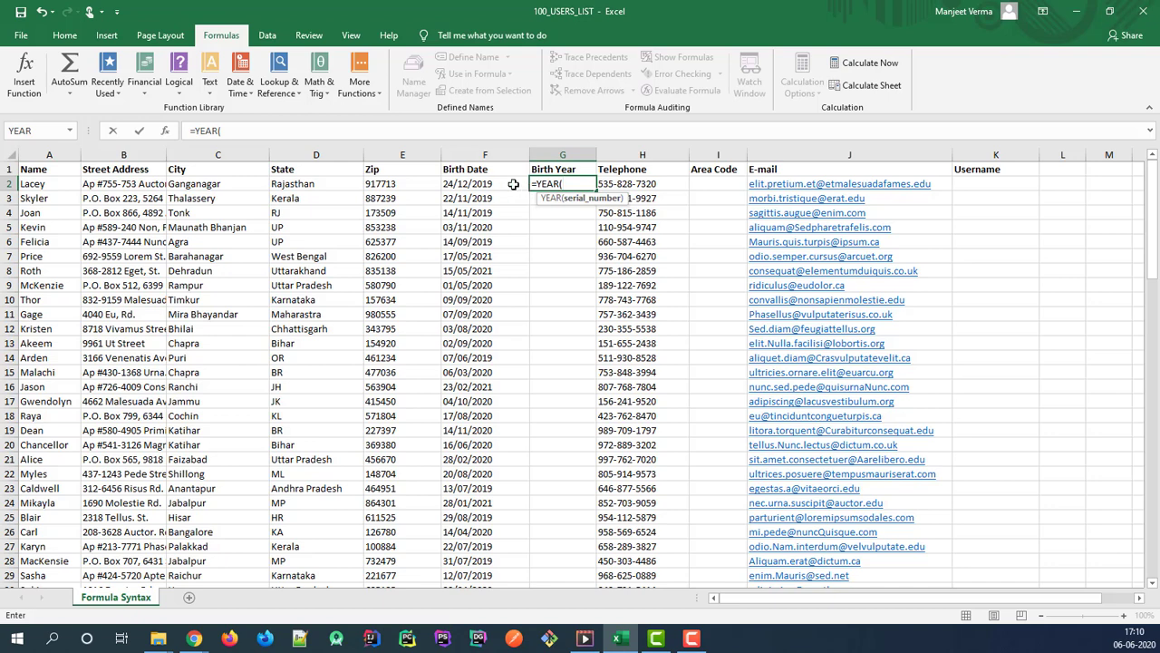
{"action": "left_click", "coordinate": [573, 183]}
{"action": "left_click", "coordinate": [489, 183]}
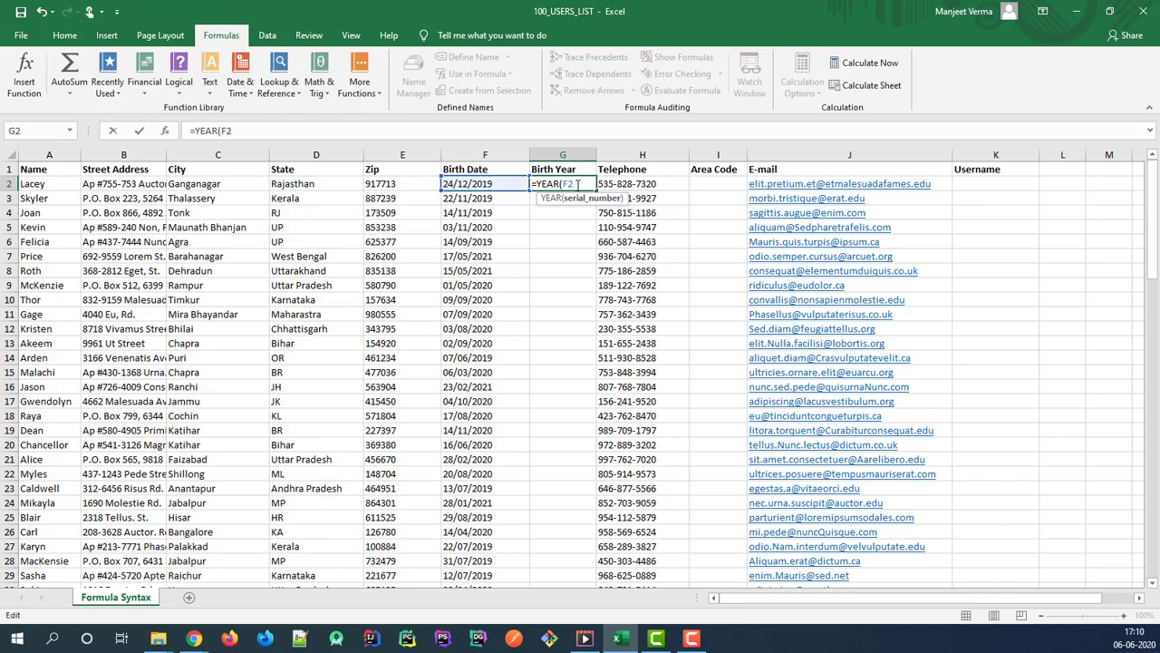
{"action": "type", "text": ")"}
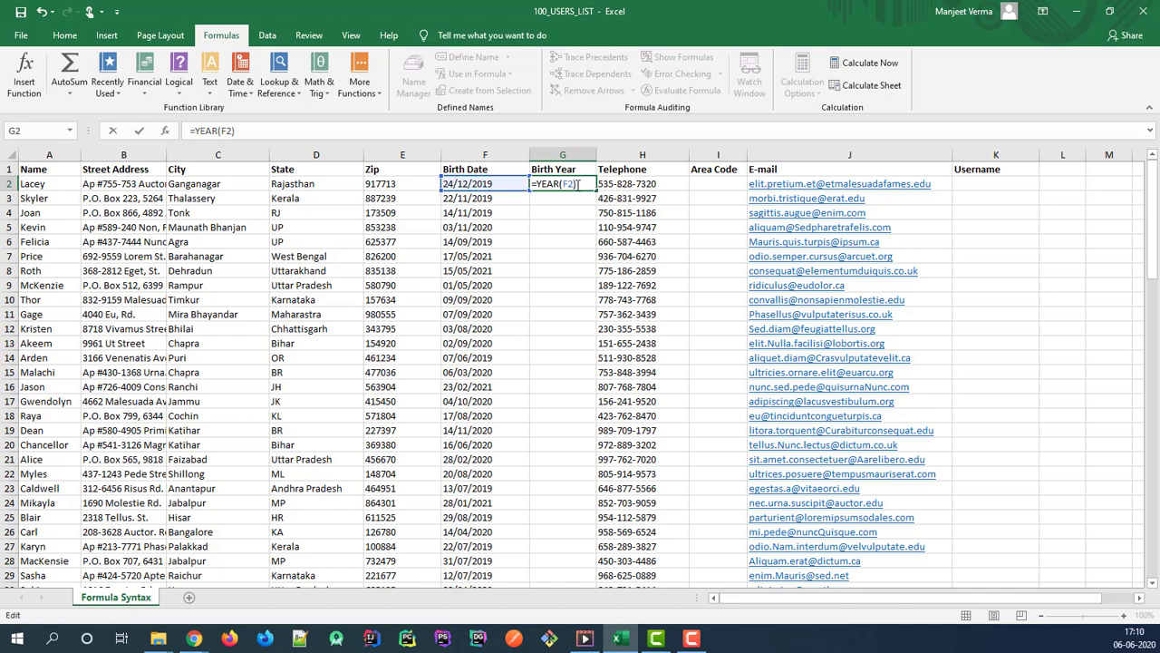
{"action": "key", "text": "Return"}
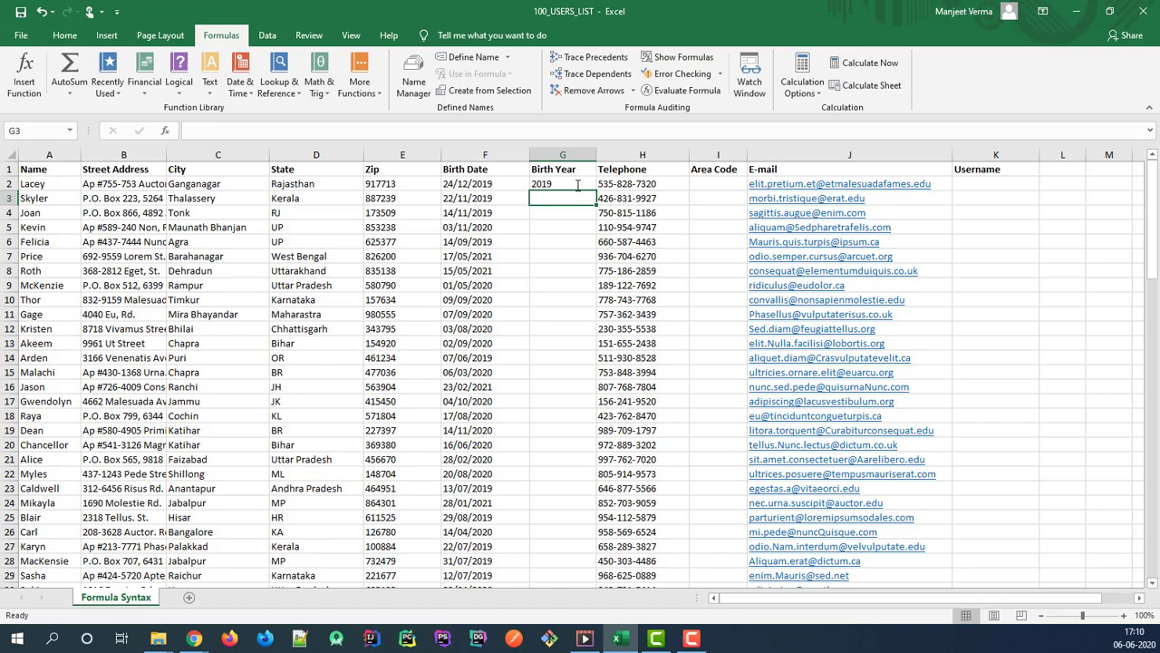
{"action": "left_click", "coordinate": [577, 185]}
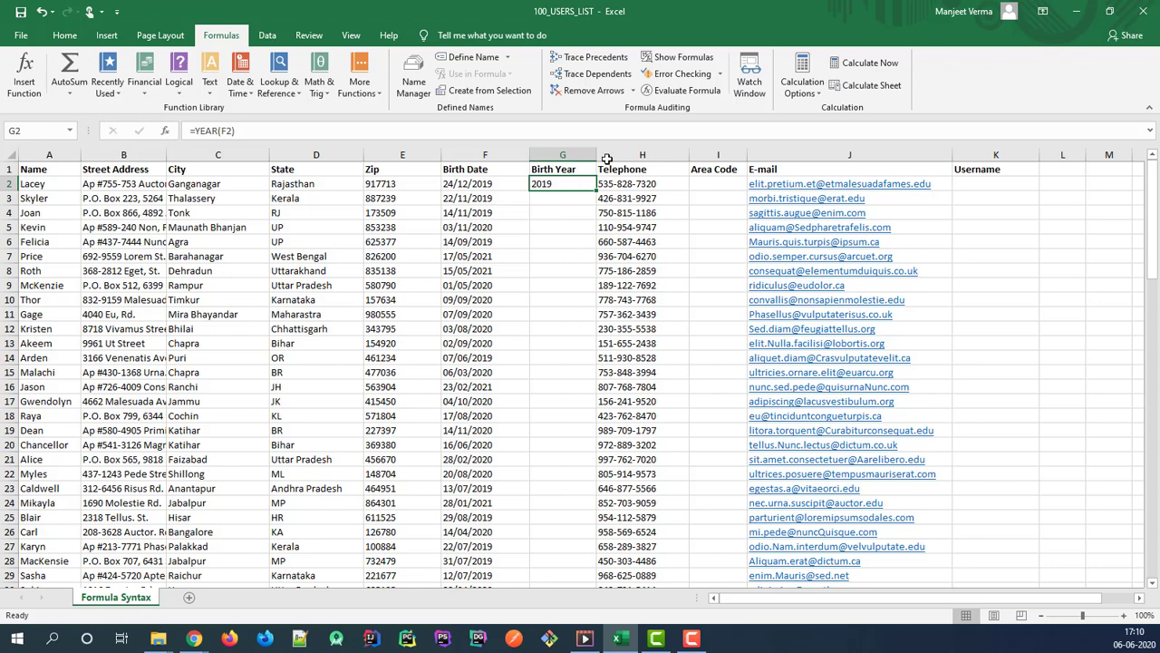
- Copy =YEAR(F2) down the Birth Year column to every customer row and spot-check several copies
{"action": "left_click", "coordinate": [582, 203]}
{"action": "left_click", "coordinate": [584, 186]}
{"action": "mouse_move", "coordinate": [598, 189]}
{"action": "left_mouse_down"}
{"action": "mouse_move", "coordinate": [598, 328]}
{"action": "mouse_move", "coordinate": [595, 192]}
{"action": "left_mouse_up"}
{"action": "double_click", "coordinate": [595, 189]}
{"action": "scroll", "coordinate": [584, 288], "scroll_direction": "down", "scroll_amount": 4}
{"action": "scroll", "coordinate": [583, 288], "scroll_direction": "up", "scroll_amount": 4}
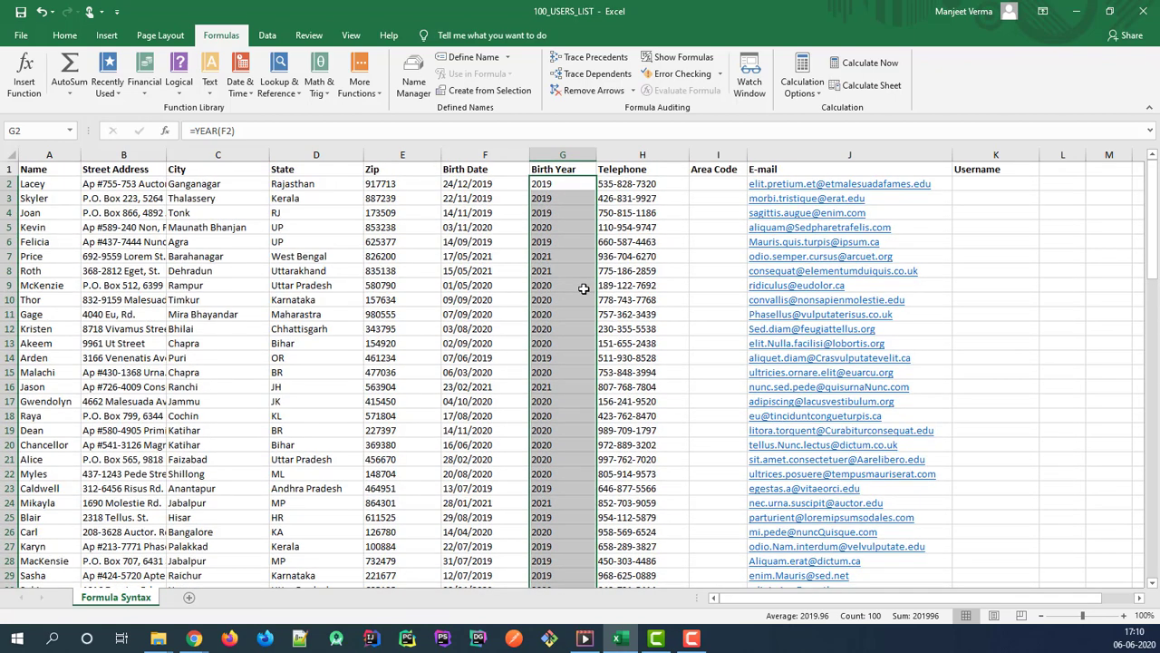
{"action": "left_click", "coordinate": [580, 266]}
{"action": "left_click", "coordinate": [573, 236]}
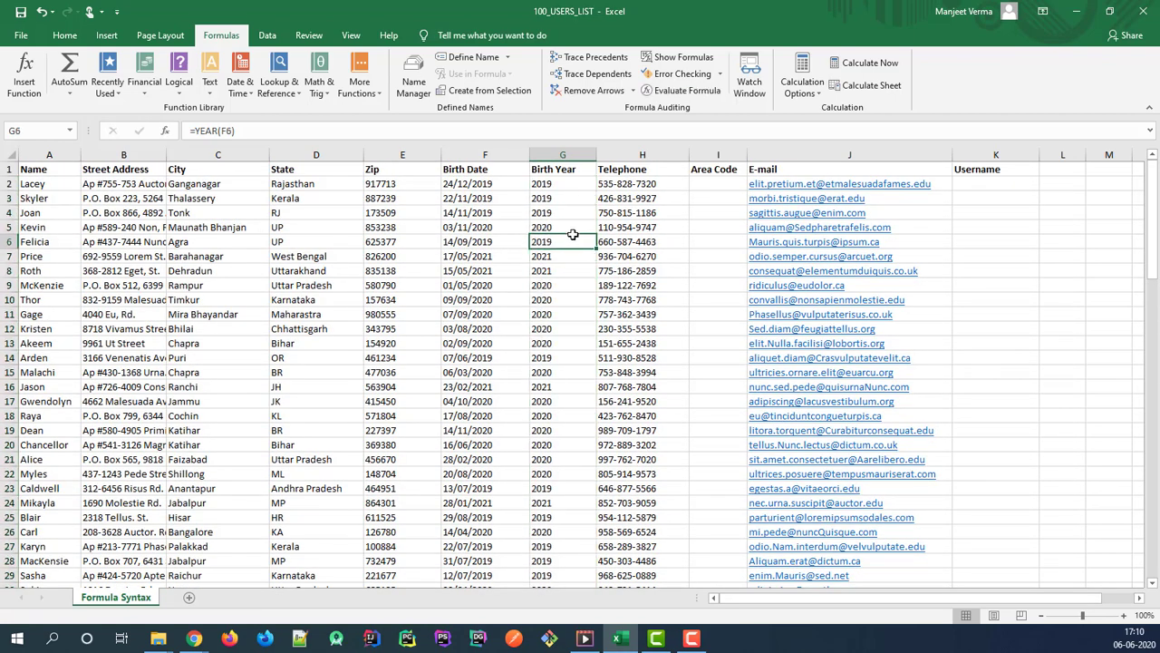
{"action": "left_click", "coordinate": [567, 207]}
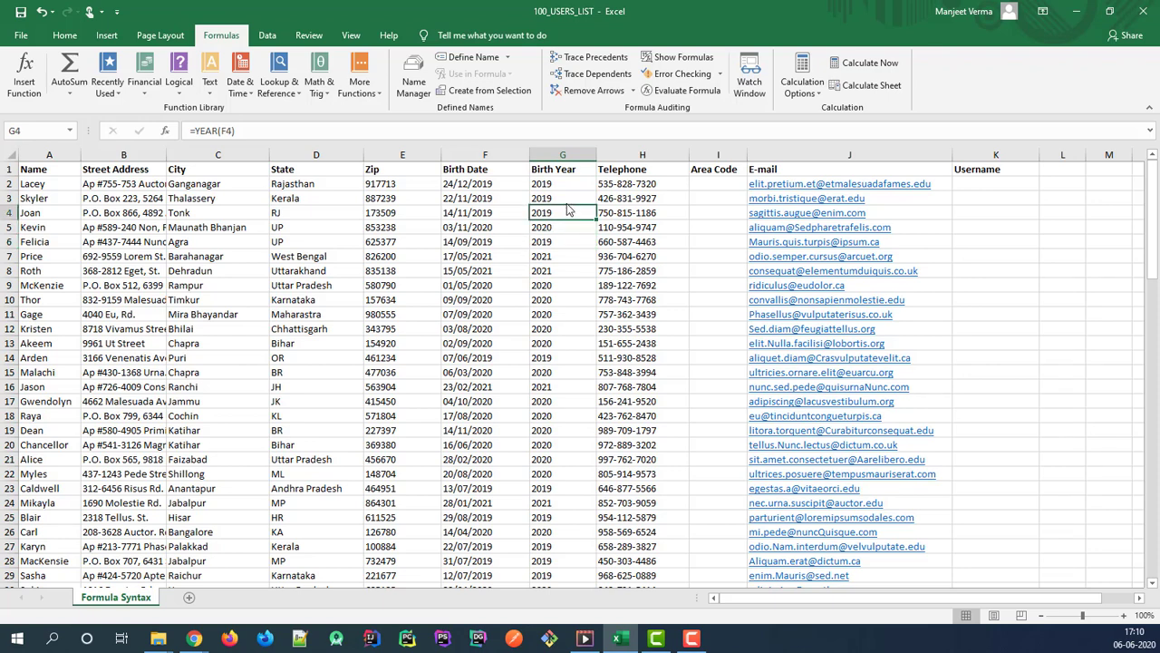
{"action": "key", "text": "Up"}
{"action": "key", "text": "Up"}
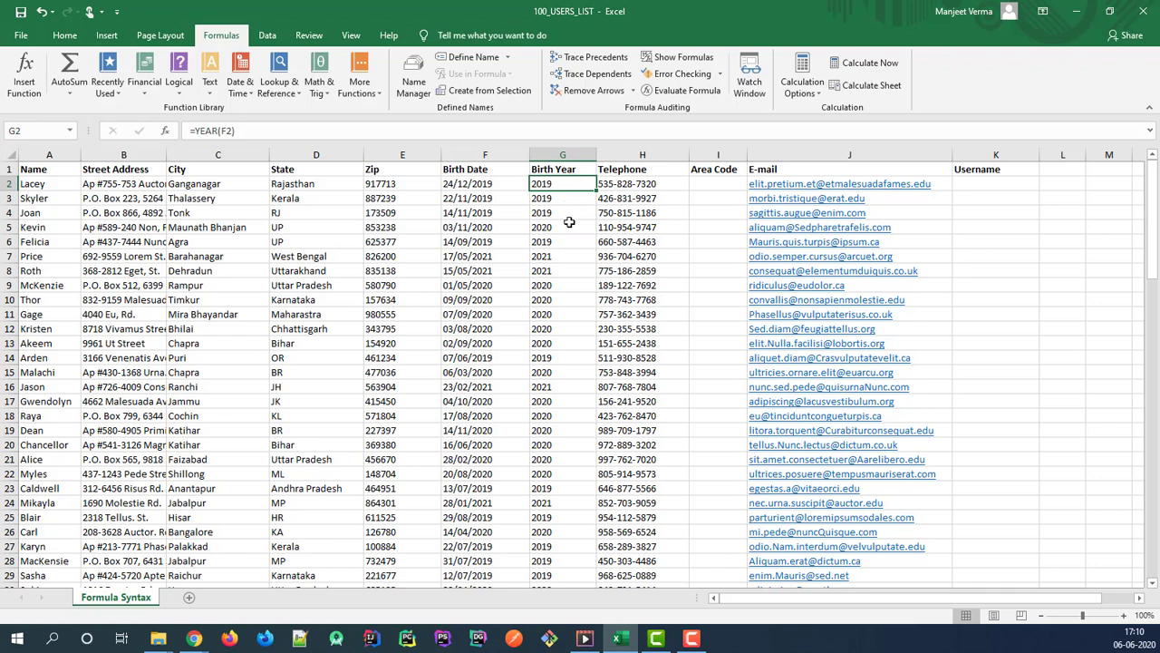
- Enter =LEFT(H2) in I2 so the first Area Code shows 5
{"action": "left_click", "coordinate": [706, 186]}
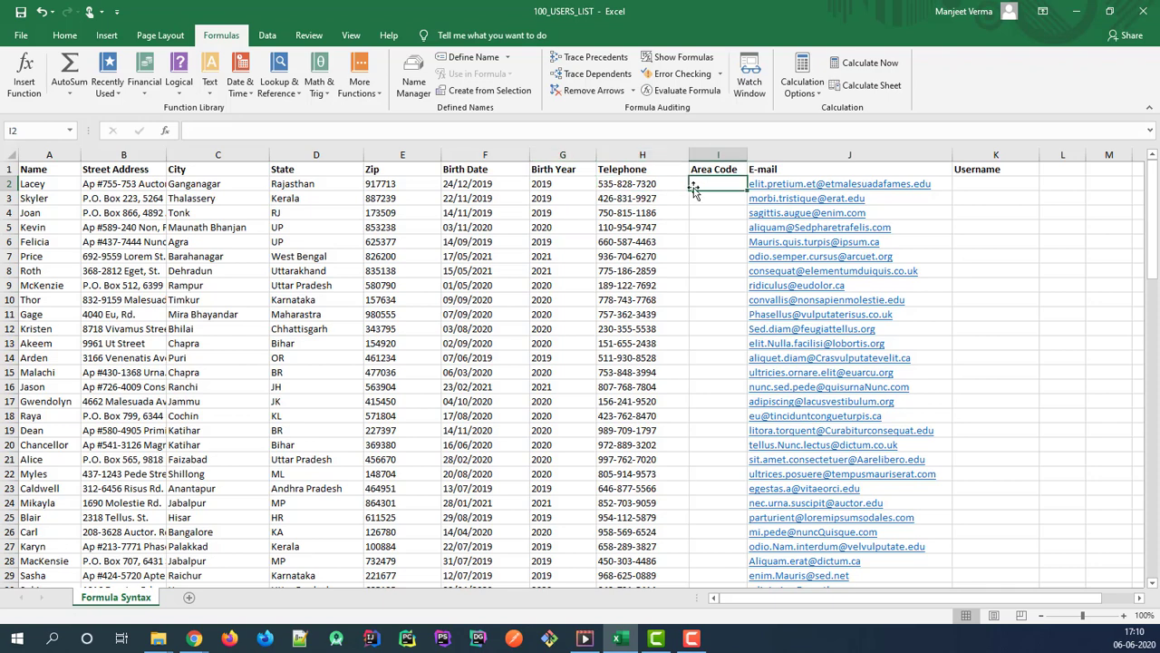
{"action": "type", "text": "="}
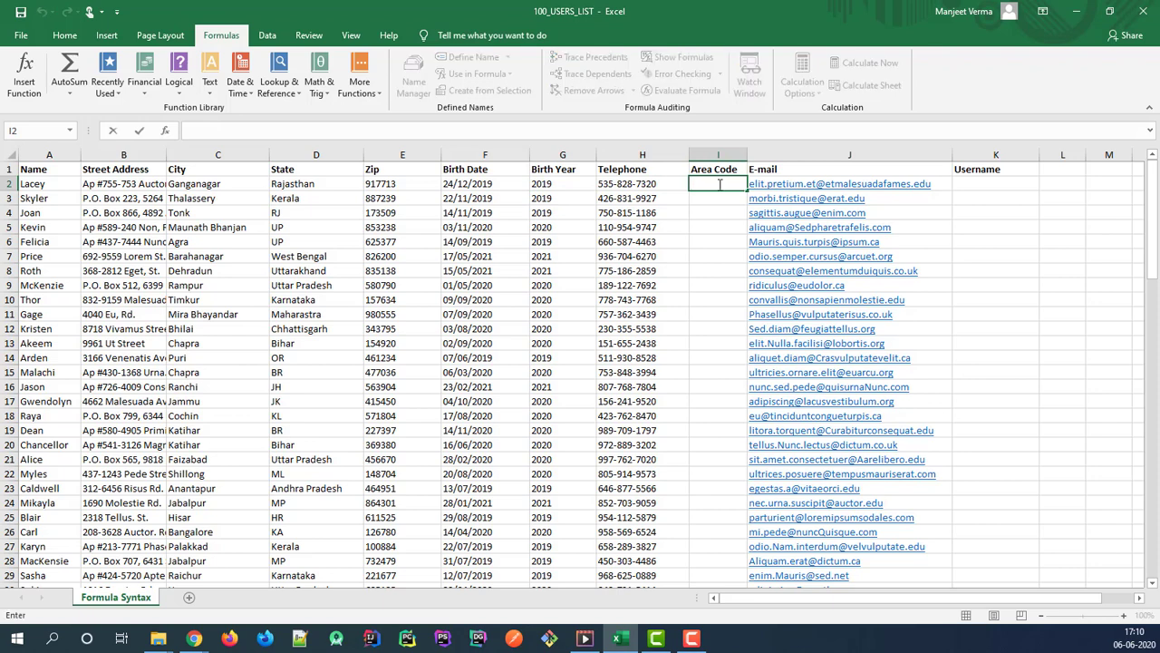
{"action": "left_click", "coordinate": [606, 183]}
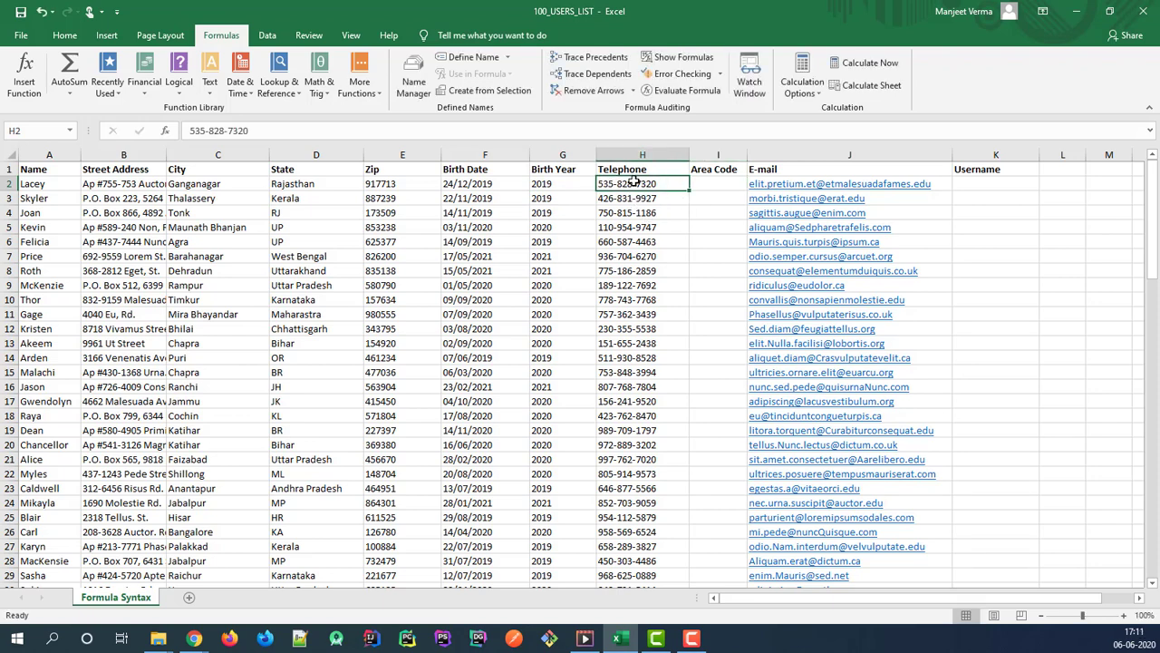
{"action": "left_click", "coordinate": [712, 183]}
{"action": "double_click", "coordinate": [716, 185]}
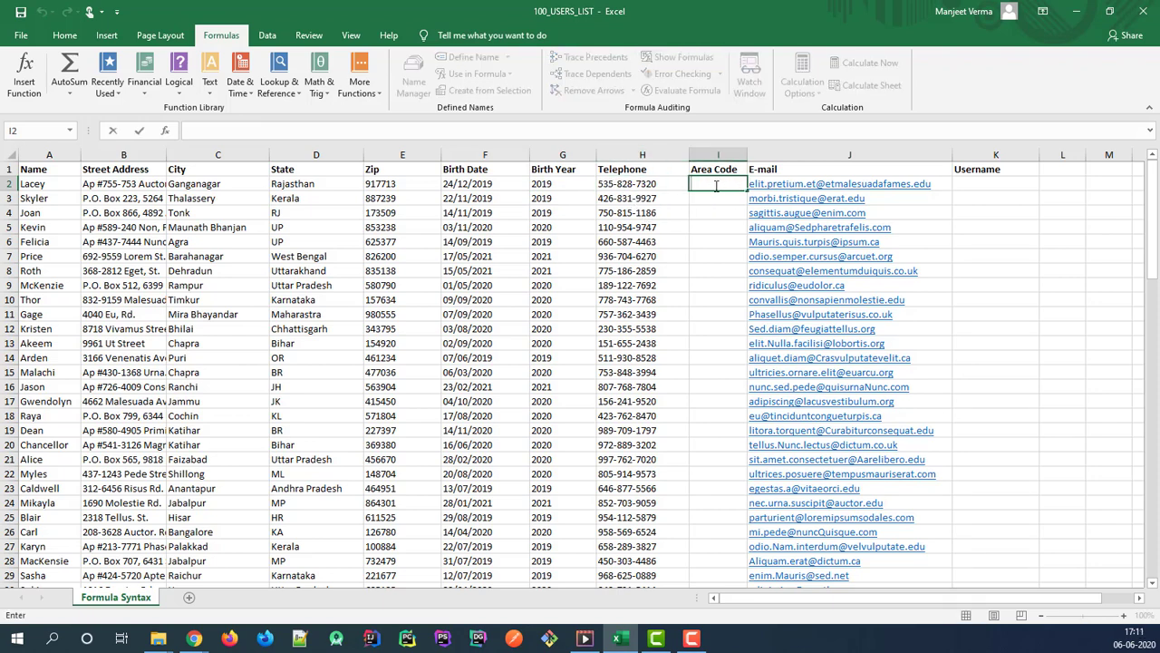
{"action": "type", "text": "=LEFT"}
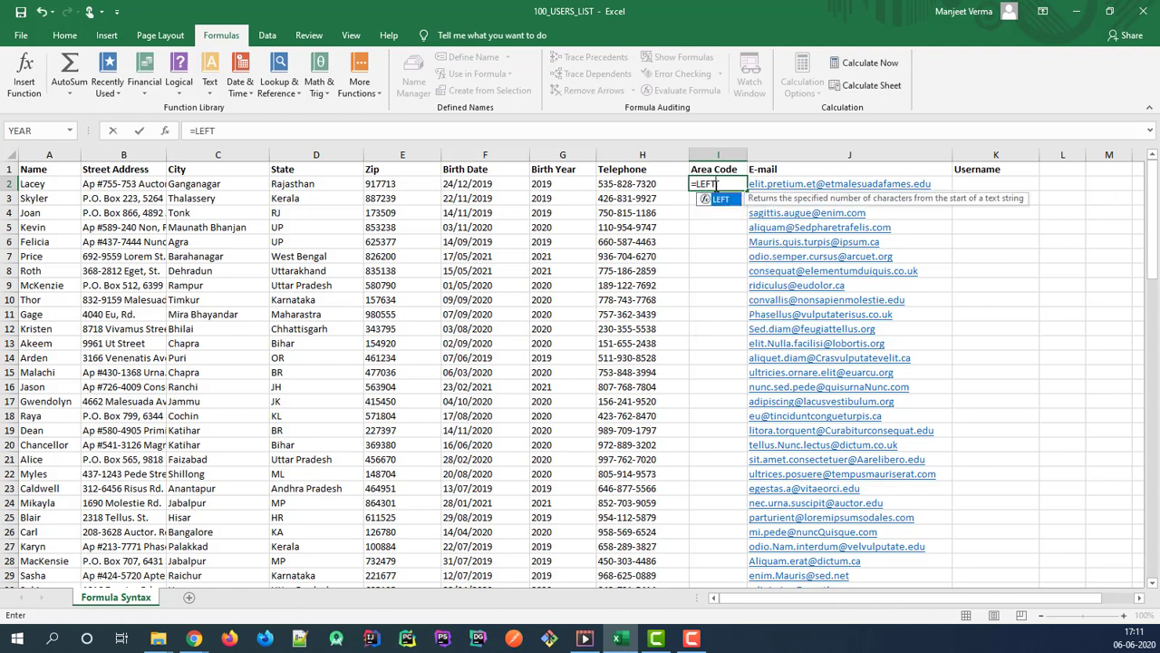
{"action": "type", "text": "("}
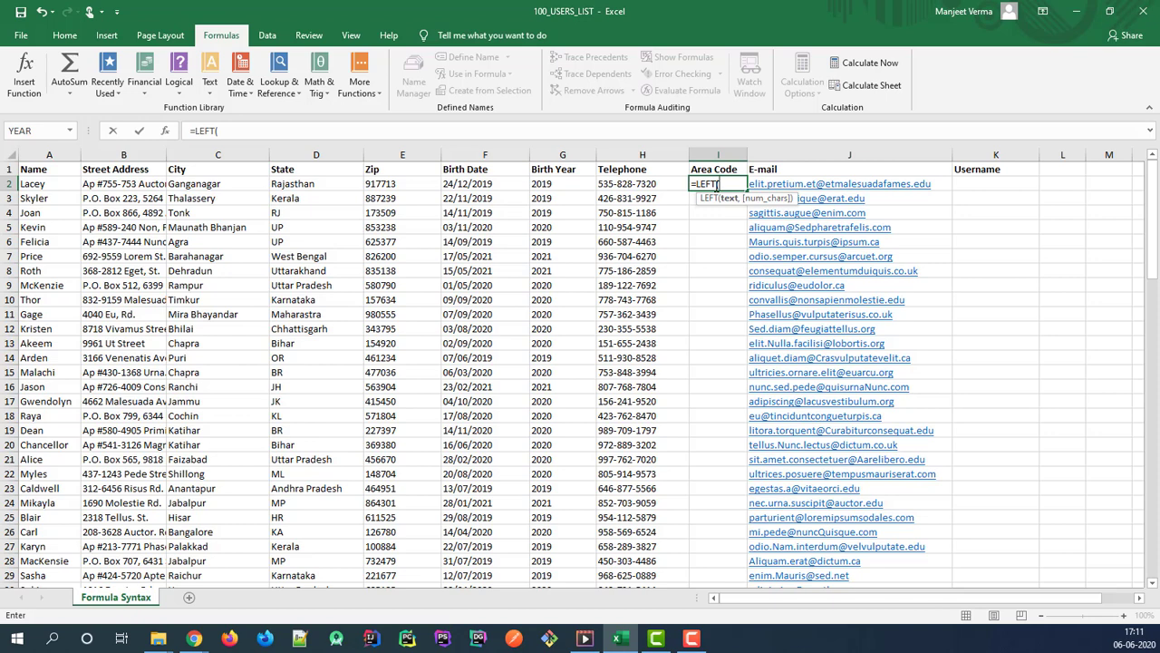
{"action": "left_click", "coordinate": [620, 183]}
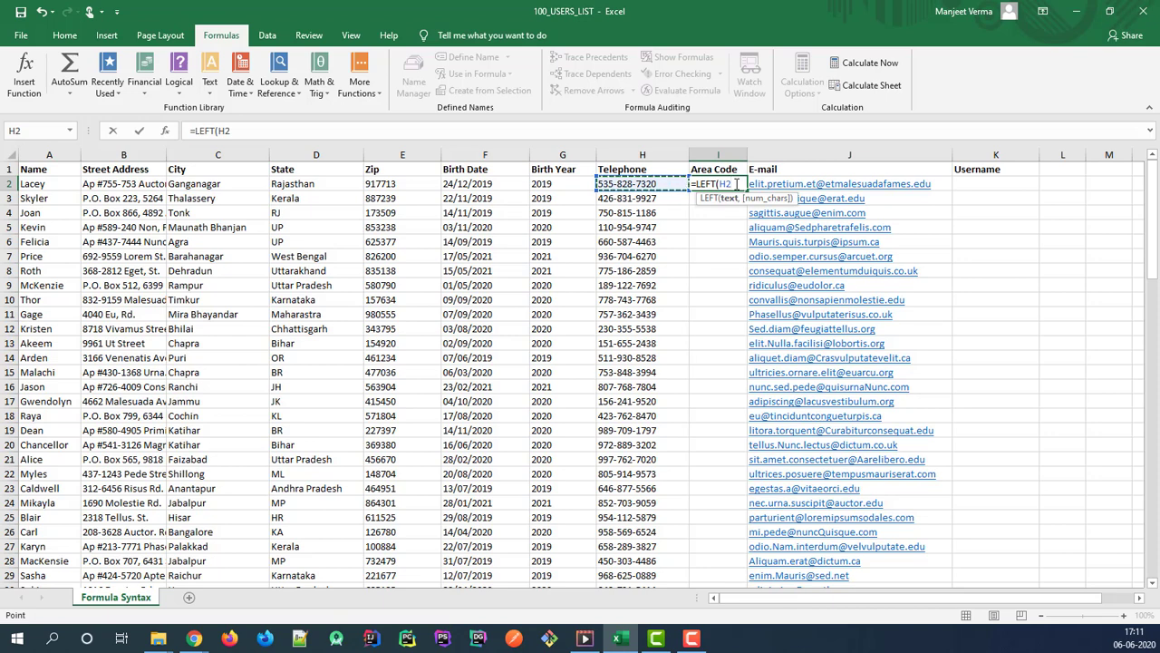
{"action": "type", "text": ")"}
{"action": "key", "text": "Return"}
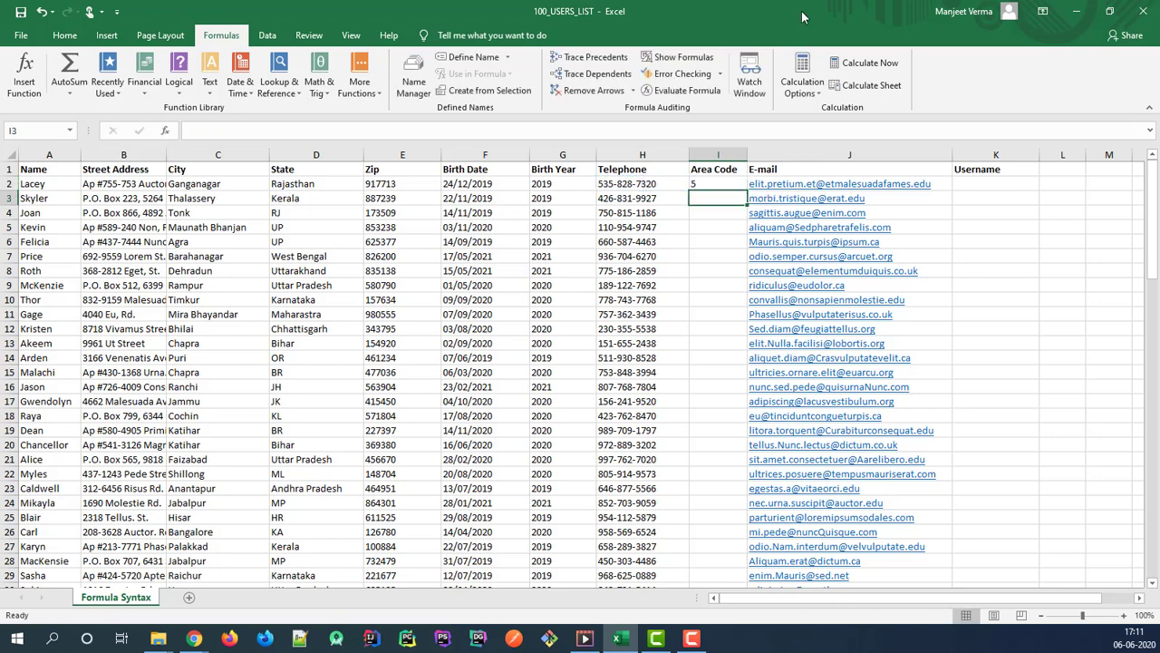
- Fill =LEFT(H2) down the Area Code column, check two copies, and reopen I2 for editing
{"action": "left_click", "coordinate": [730, 185]}
{"action": "double_click", "coordinate": [746, 189]}
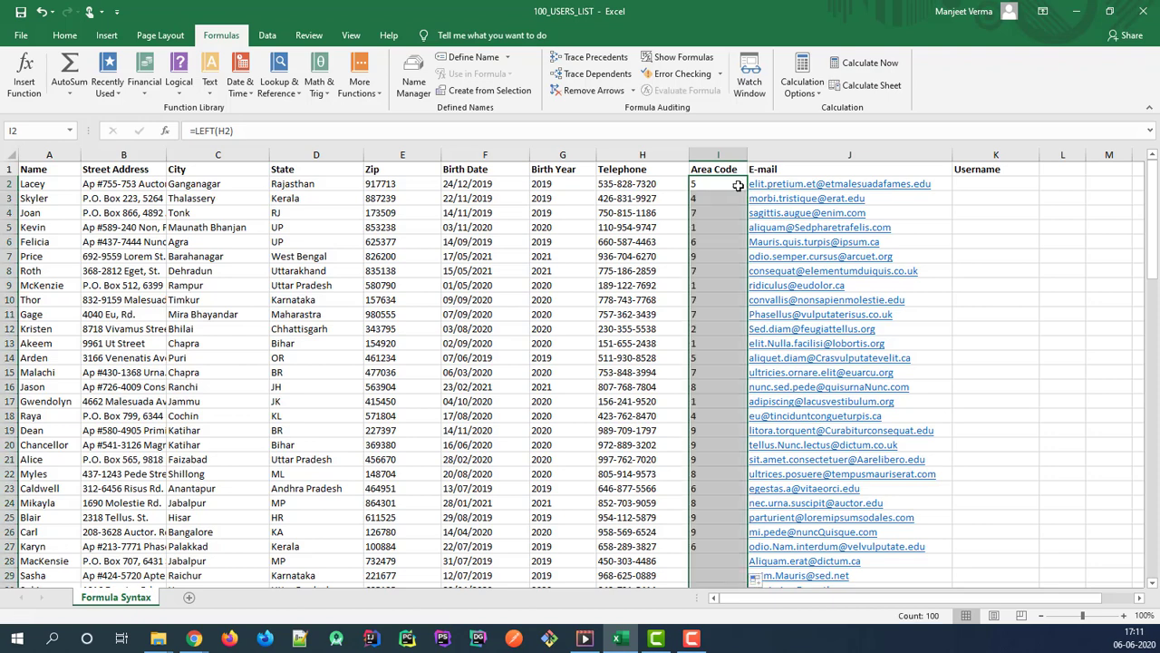
{"action": "left_click", "coordinate": [728, 214]}
{"action": "left_click", "coordinate": [730, 241]}
{"action": "left_click", "coordinate": [722, 188]}
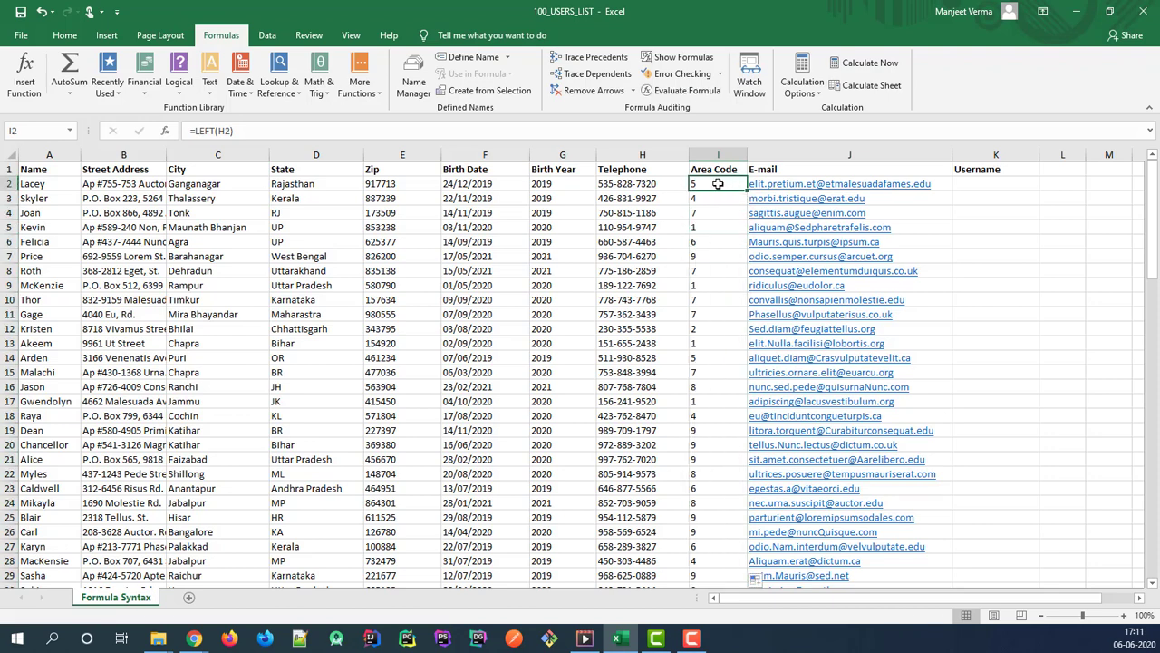
{"action": "double_click", "coordinate": [721, 185]}
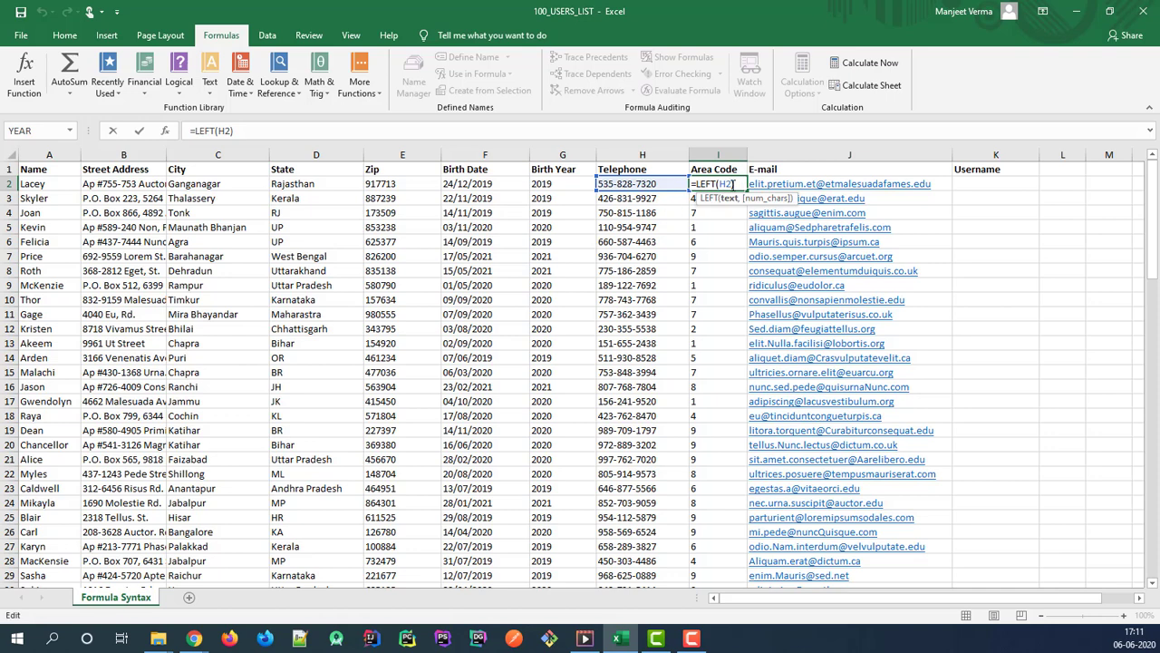
- Change I2 to =LEFT(H2,3) and fill it down, giving codes like 535, 426 and 750
{"action": "type", "text": ","}
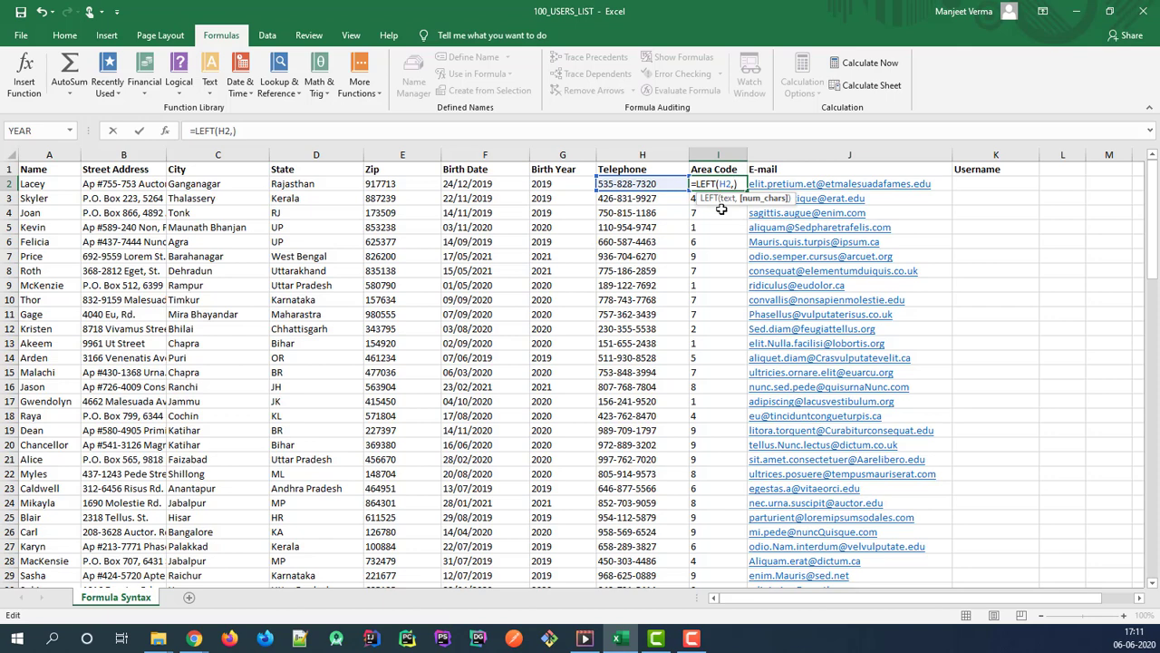
{"action": "type", "text": "3"}
{"action": "key", "text": "Return"}
{"action": "left_click", "coordinate": [719, 184]}
{"action": "double_click", "coordinate": [746, 192]}
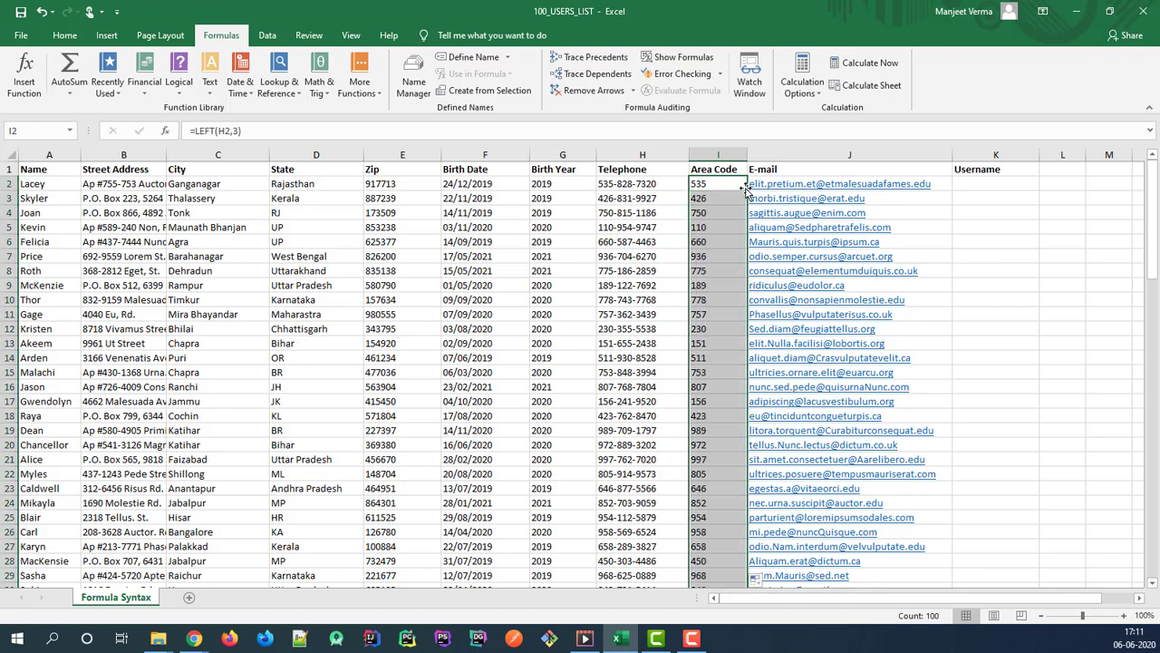
{"action": "left_click", "coordinate": [729, 271]}
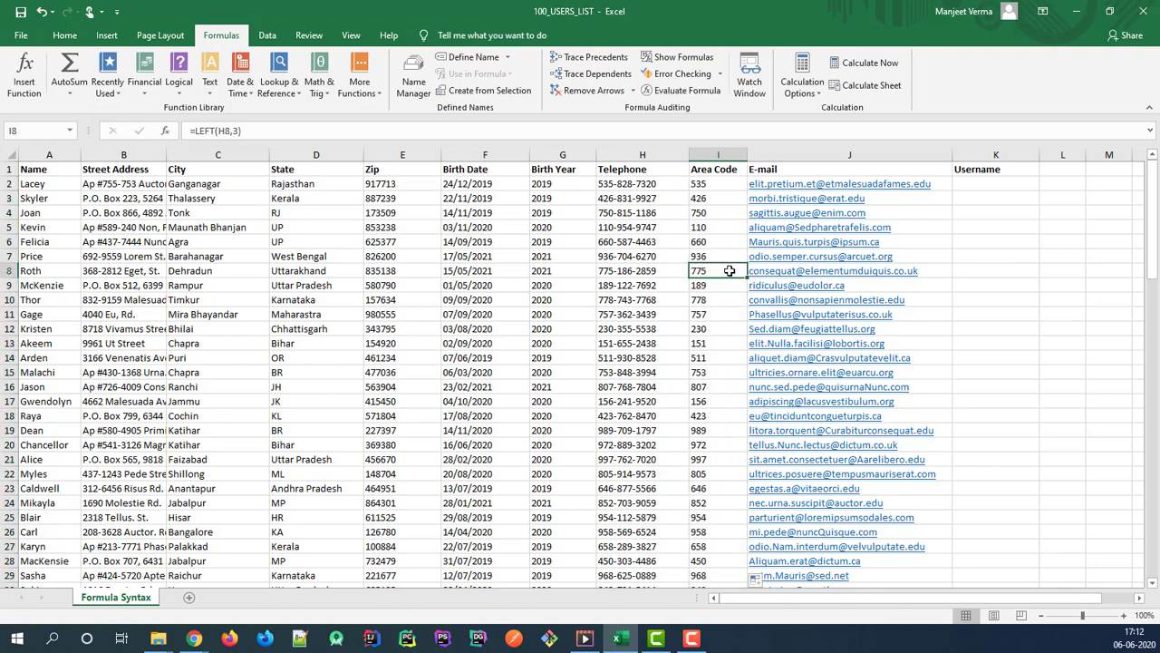
{"action": "left_click", "coordinate": [723, 227]}
{"action": "left_click", "coordinate": [998, 180]}
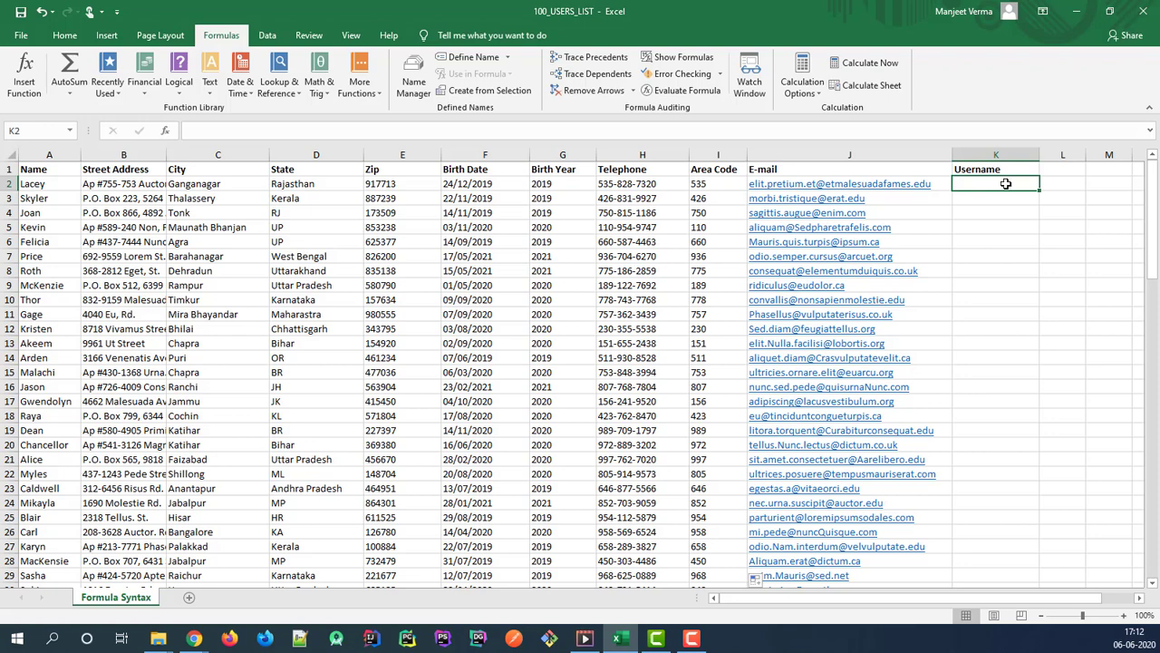
- Start K2's Username formula as =LEFT(J2, using the e-mail address in J2
{"action": "key", "text": "F2"}
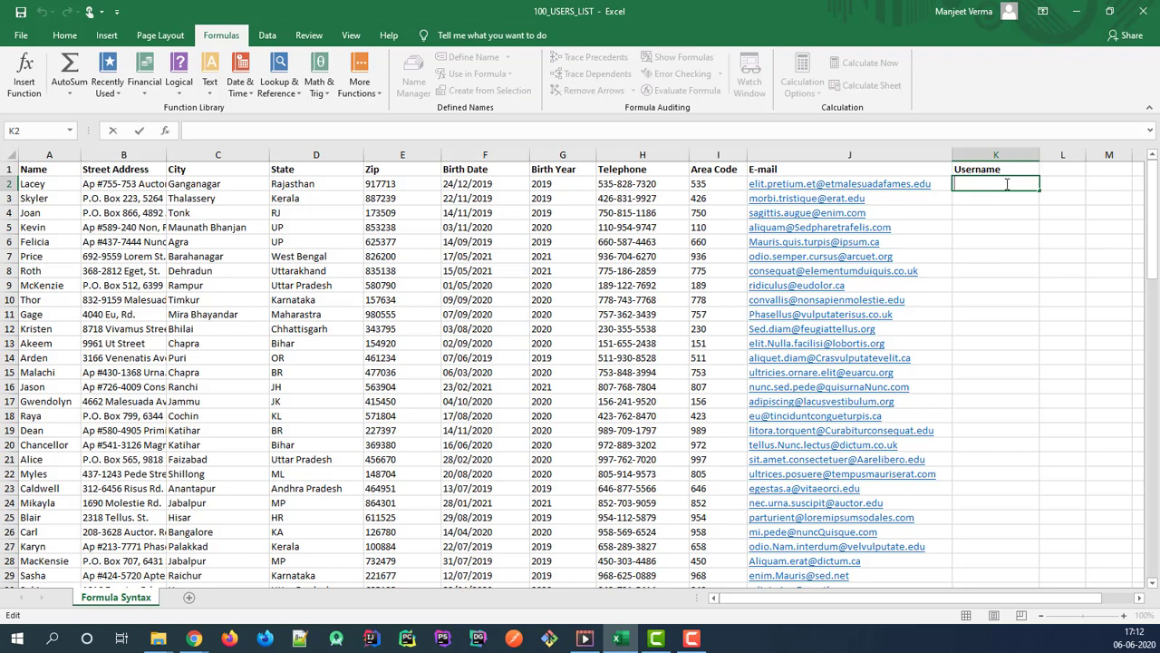
{"action": "key", "text": "Escape"}
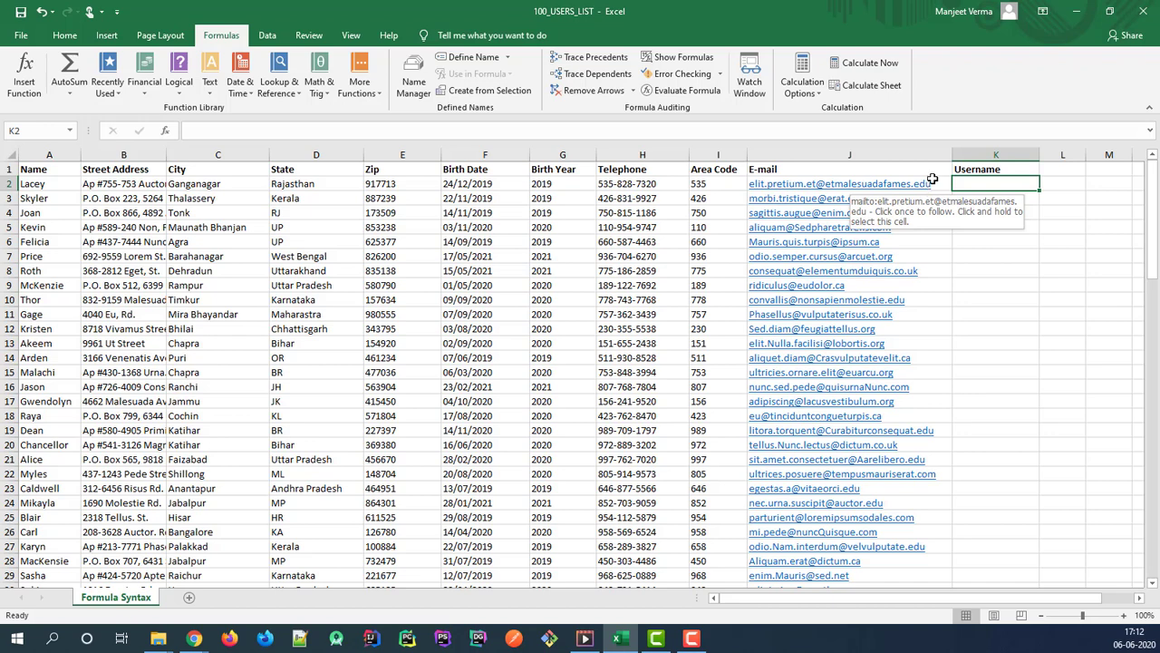
{"action": "double_click", "coordinate": [983, 179]}
{"action": "type", "text": "="}
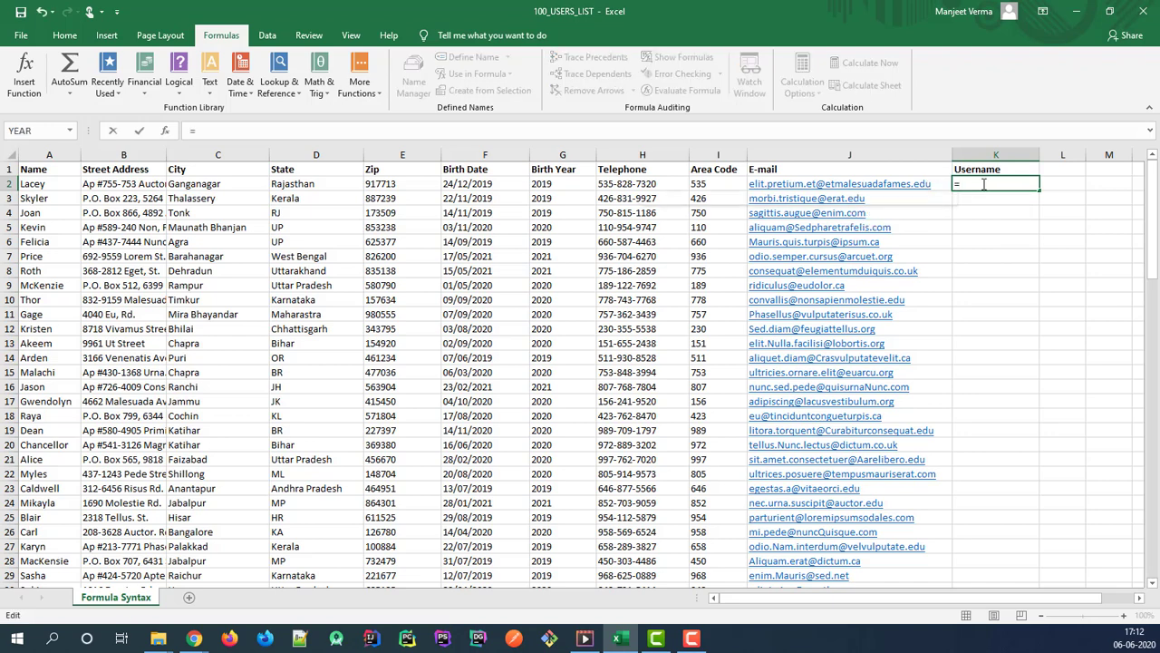
{"action": "type", "text": "LEFT("}
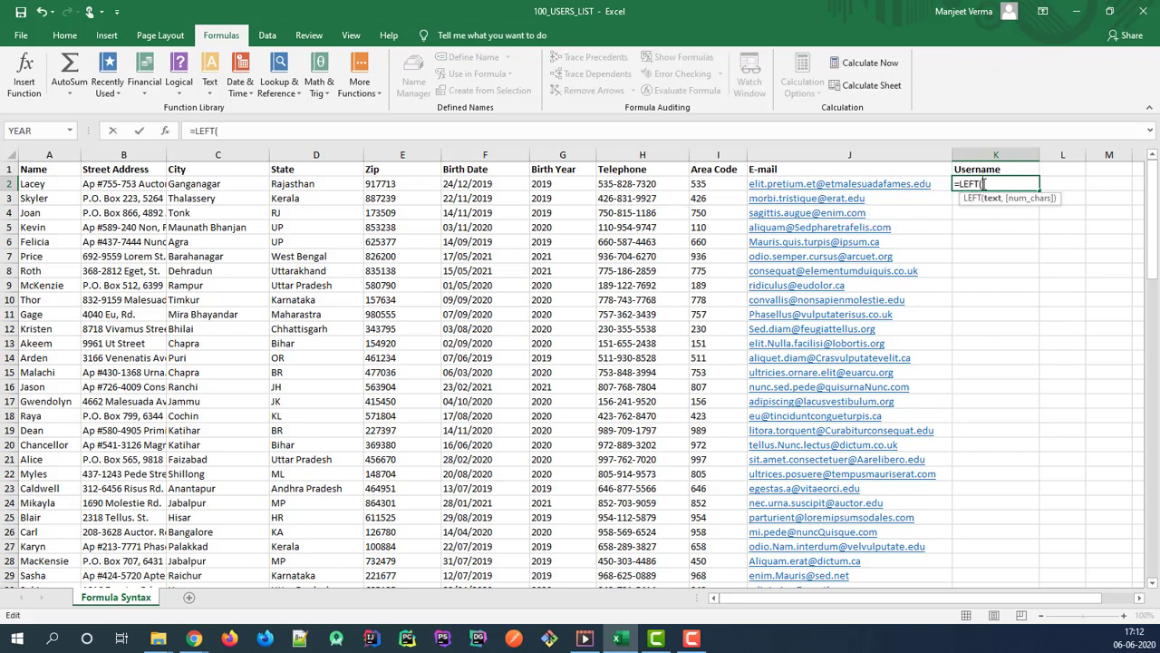
{"action": "left_click", "coordinate": [934, 186]}
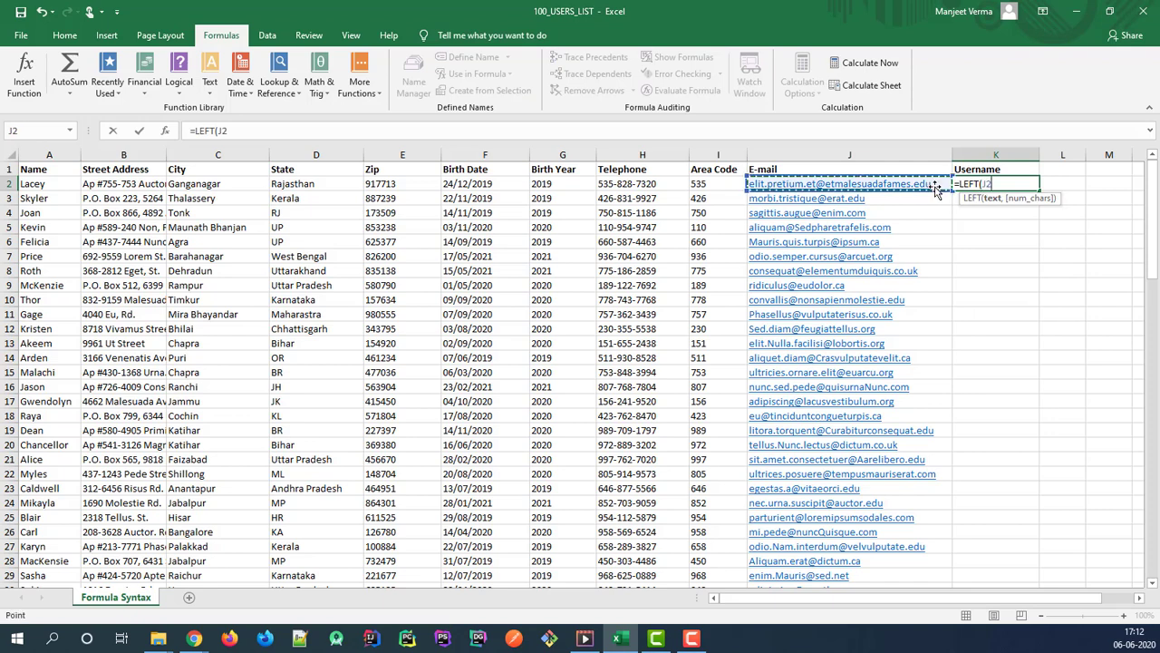
{"action": "left_click", "coordinate": [1001, 184]}
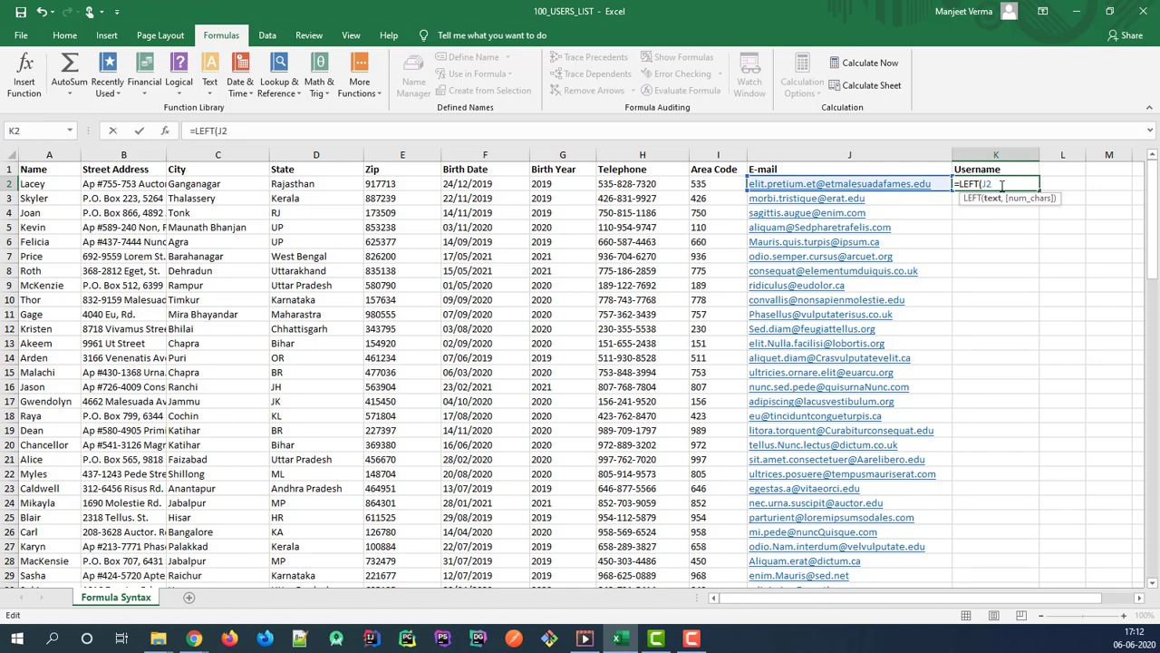
{"action": "type", "text": ","}
- Complete K2 as =LEFT(J2,SEARCH("@",J2)-1) to show the e-mail's part before the @
{"action": "type", "text": "SEA"}
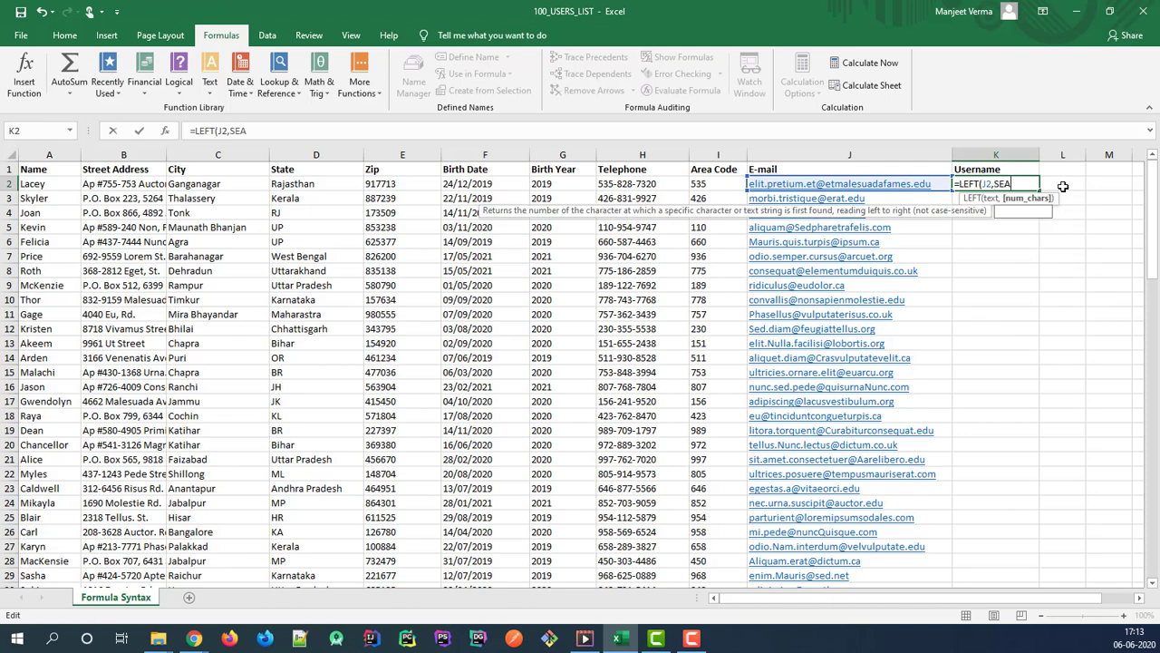
{"action": "type", "text": "RCH("}
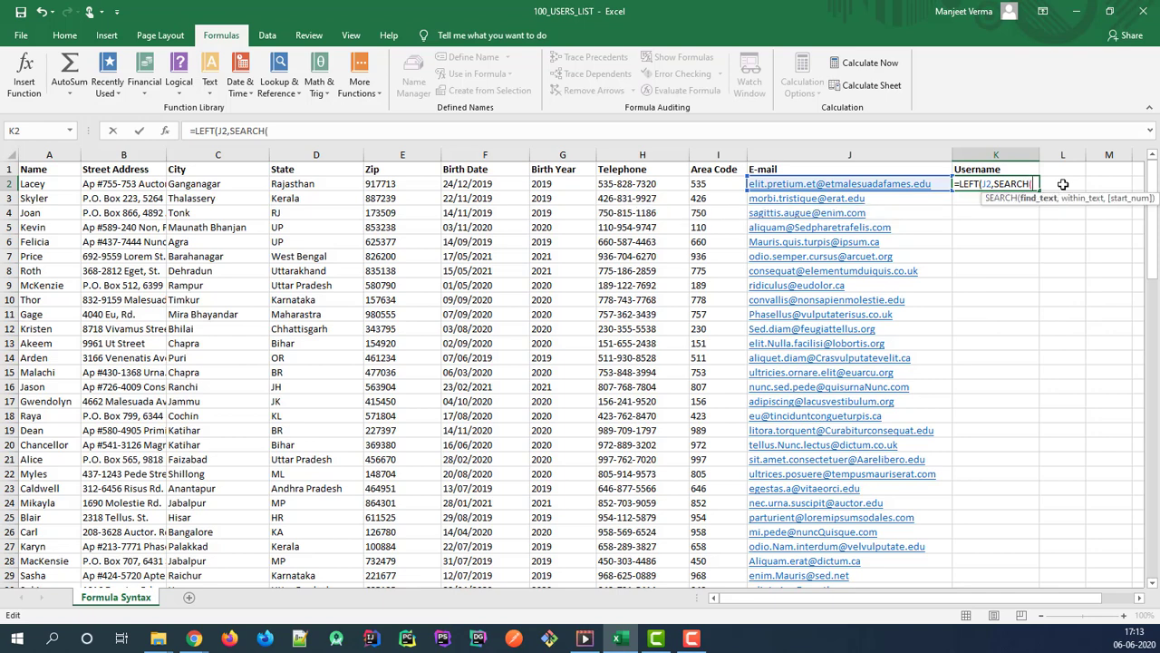
{"action": "type", "text": "\"@\",J2"}
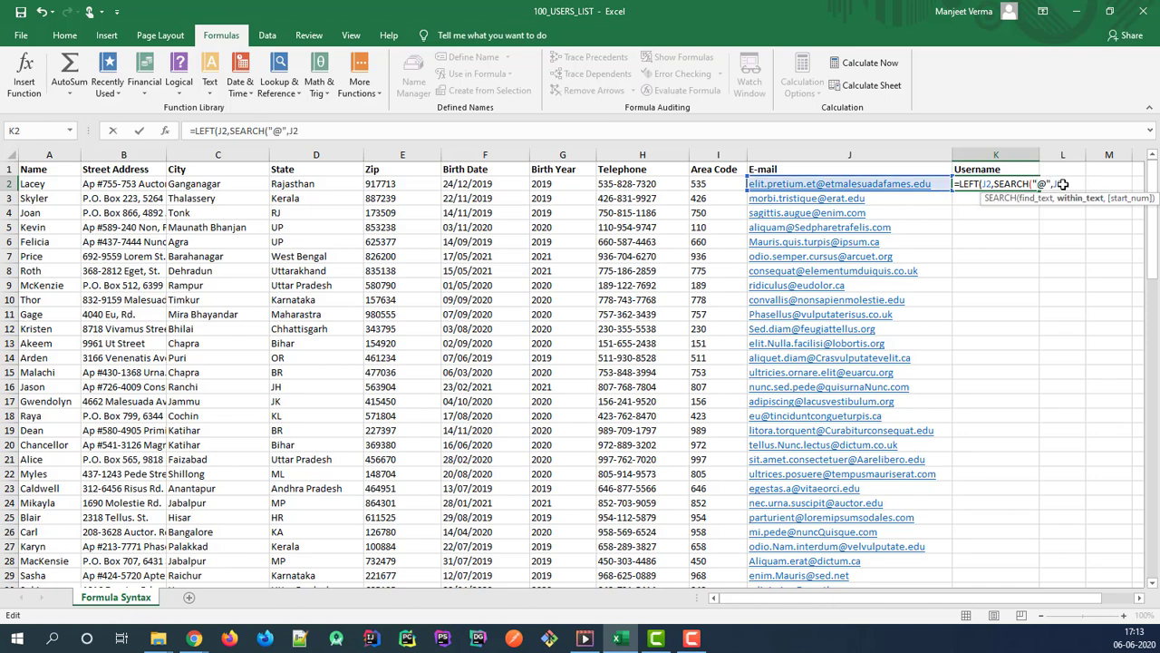
{"action": "type", "text": ")"}
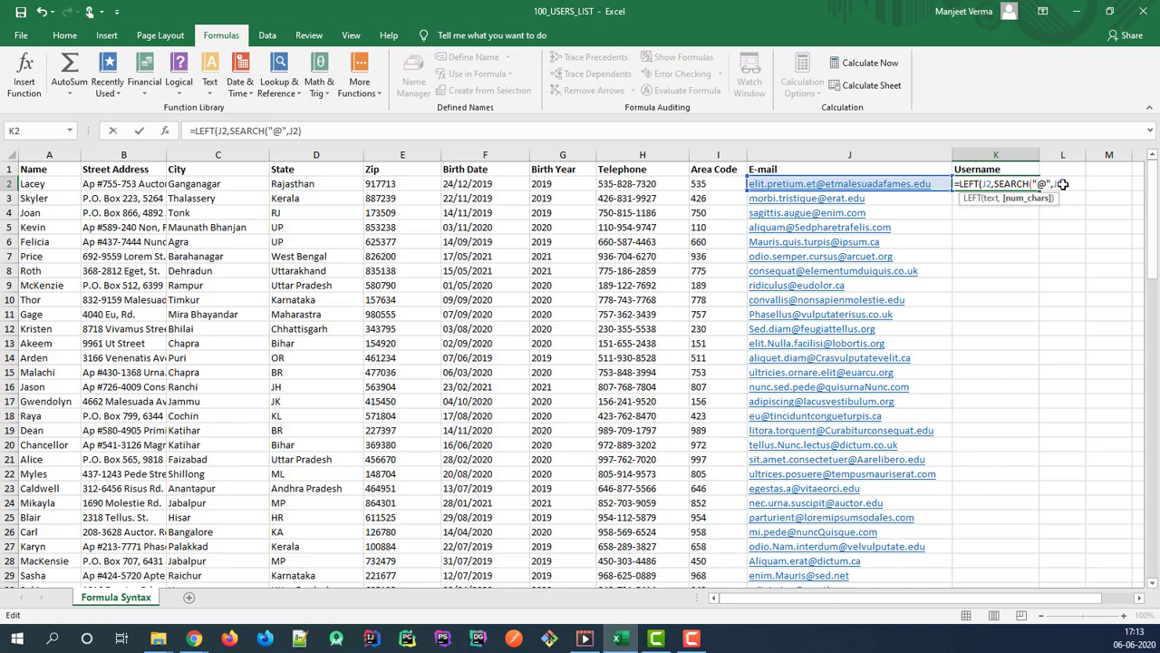
{"action": "type", "text": "-1"}
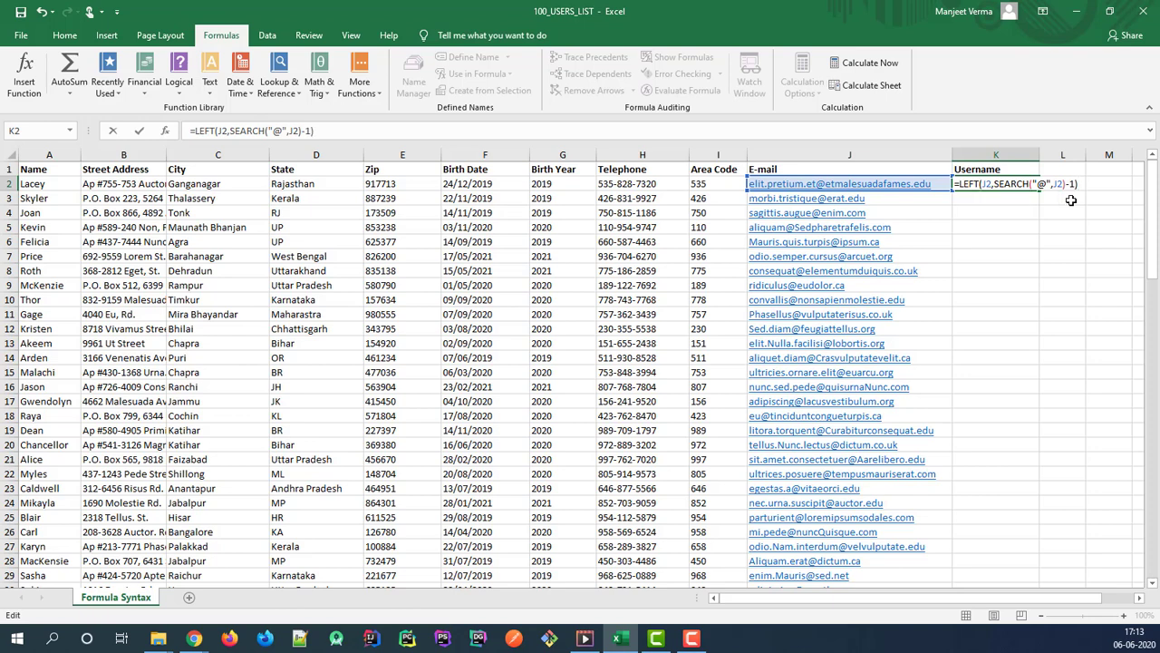
{"action": "key", "text": "Return"}
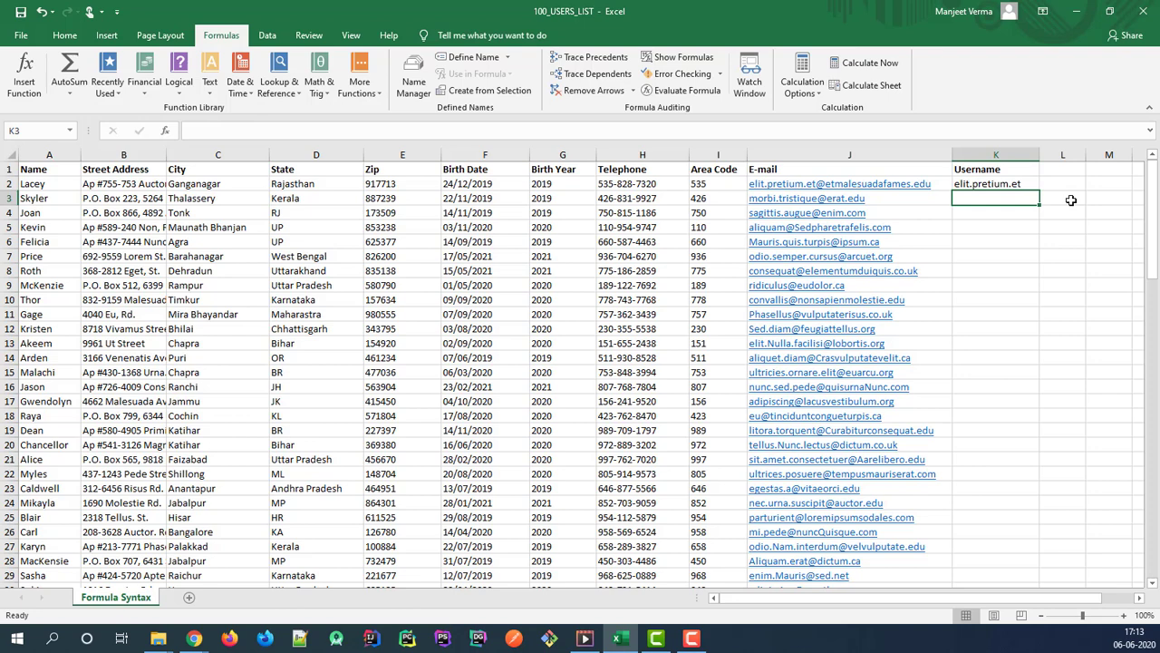
- Copy the LEFT/SEARCH username formula down column K and spot-check K12, K8, K6 and K5
{"action": "left_click", "coordinate": [1028, 184]}
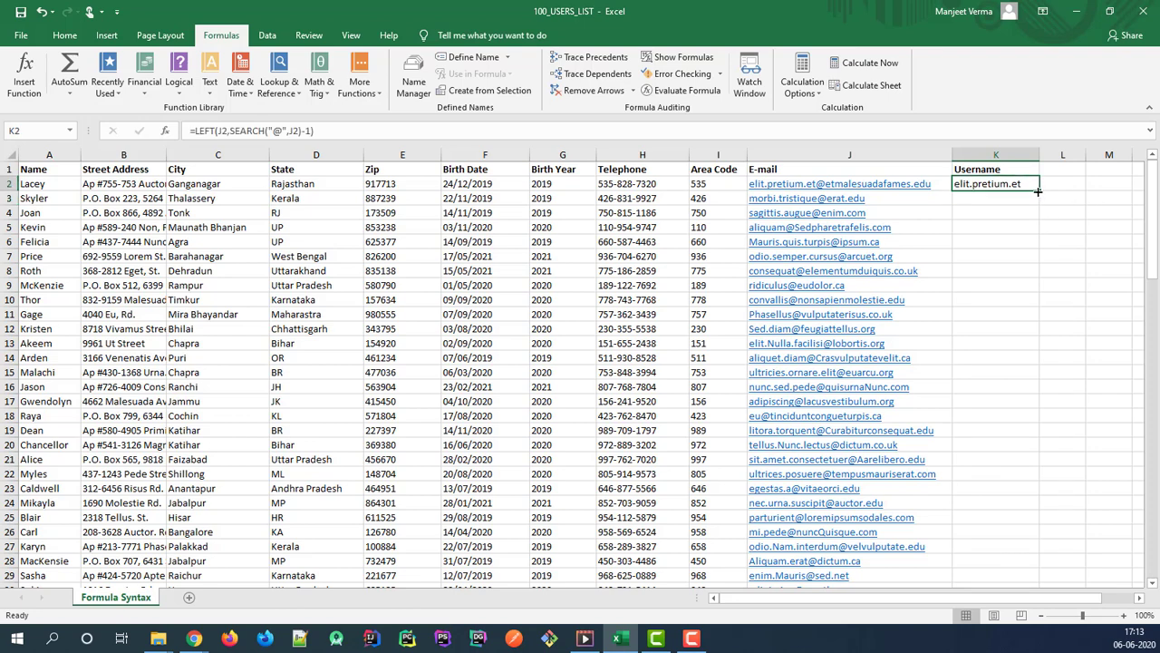
{"action": "double_click", "coordinate": [1040, 190]}
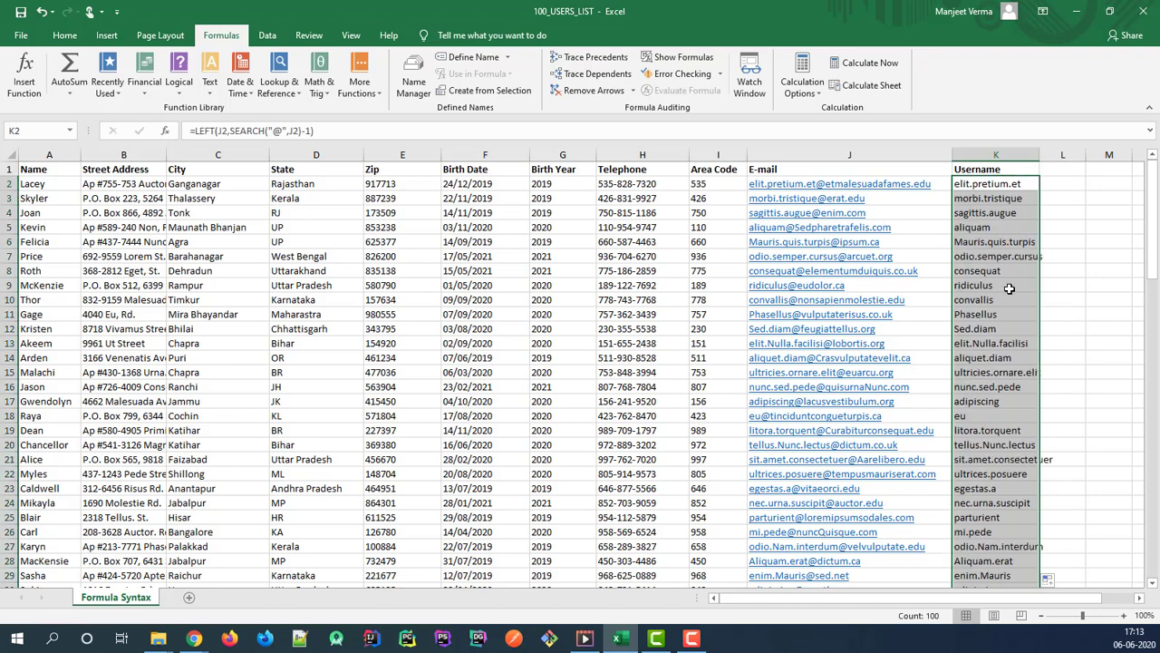
{"action": "left_click", "coordinate": [1003, 324]}
{"action": "left_click", "coordinate": [1004, 273]}
{"action": "scroll", "coordinate": [1005, 274], "scroll_direction": "down", "scroll_amount": 1}
{"action": "scroll", "coordinate": [1005, 275], "scroll_direction": "up", "scroll_amount": 1}
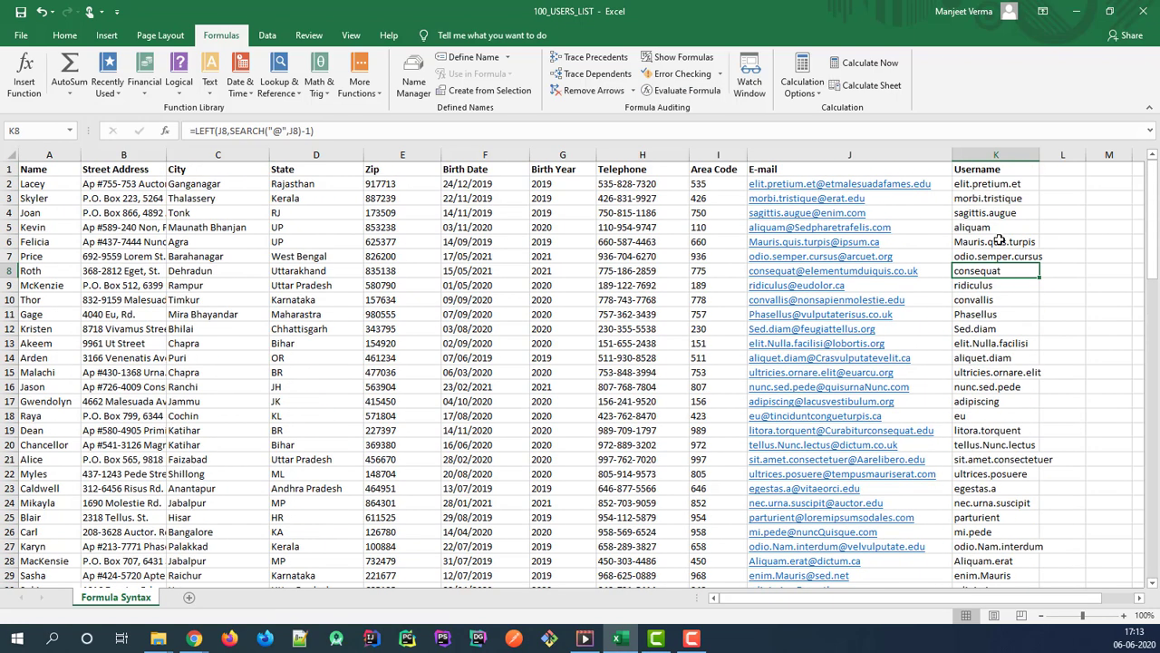
{"action": "left_click", "coordinate": [998, 239]}
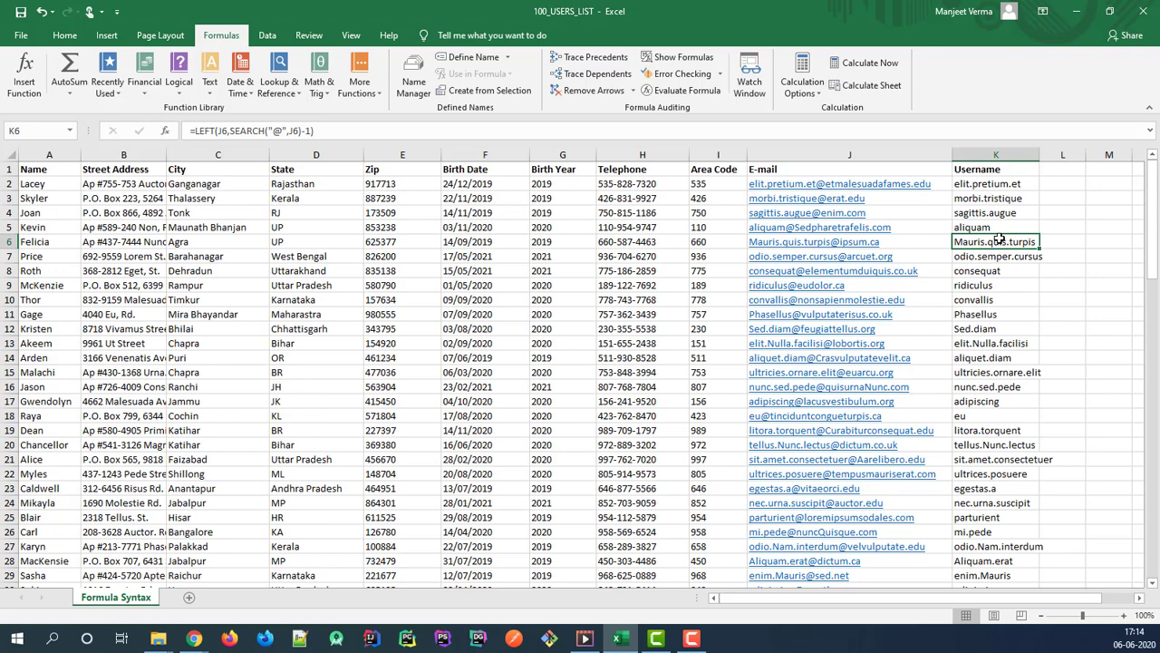
{"action": "left_click", "coordinate": [1001, 225]}
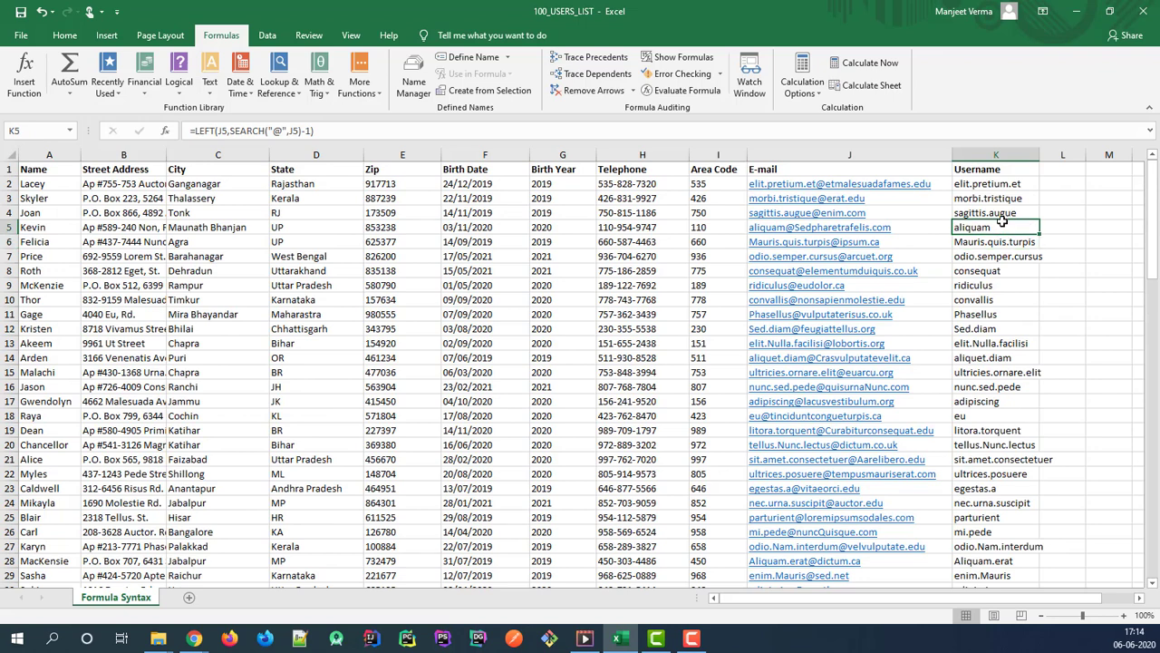